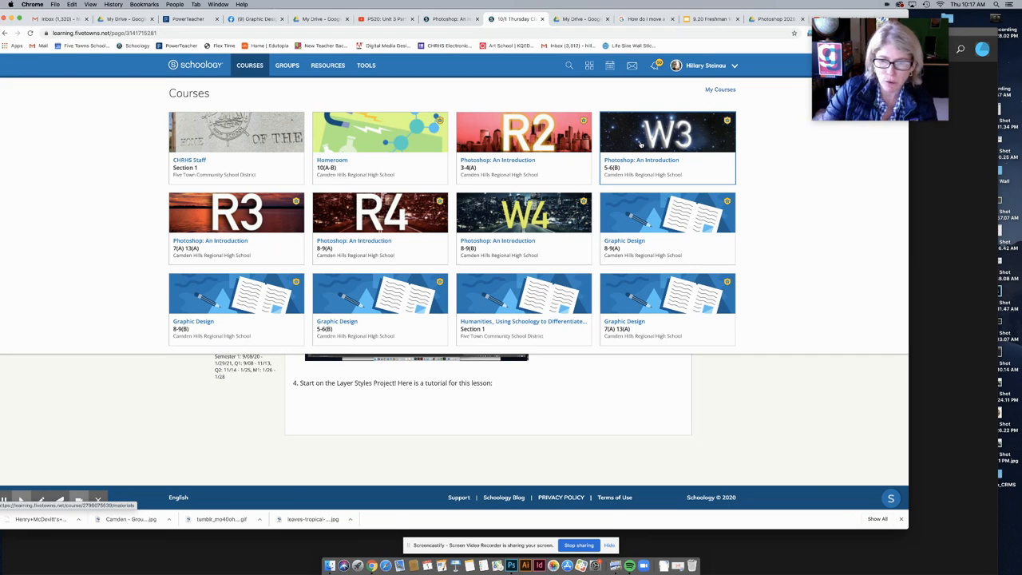
Step: Open the Photoshop: An Introduction course and get Layer Styles.jpg from the 10/1 Class Thursday folder
click(644, 146)
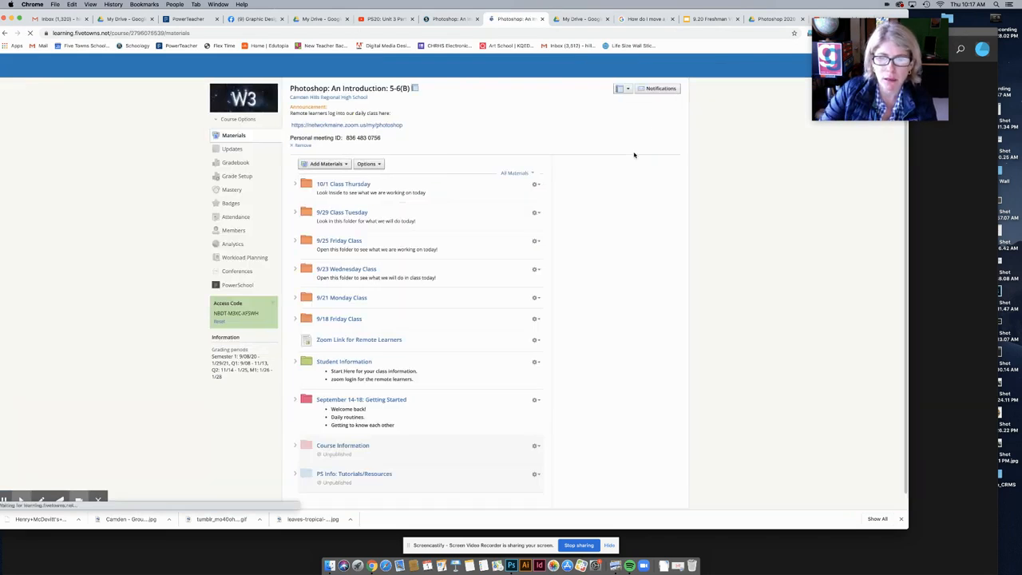
click(294, 184)
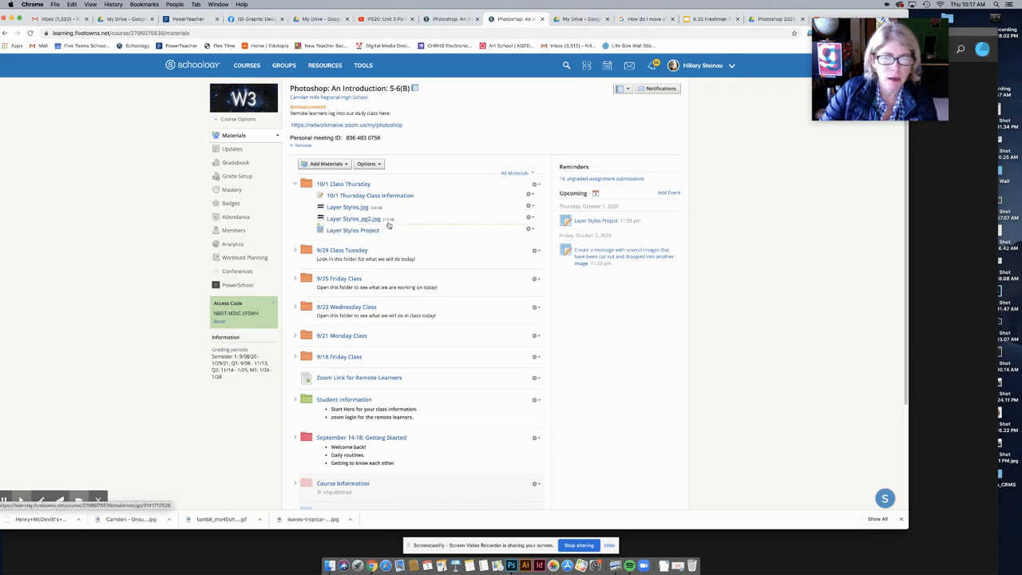
click(345, 211)
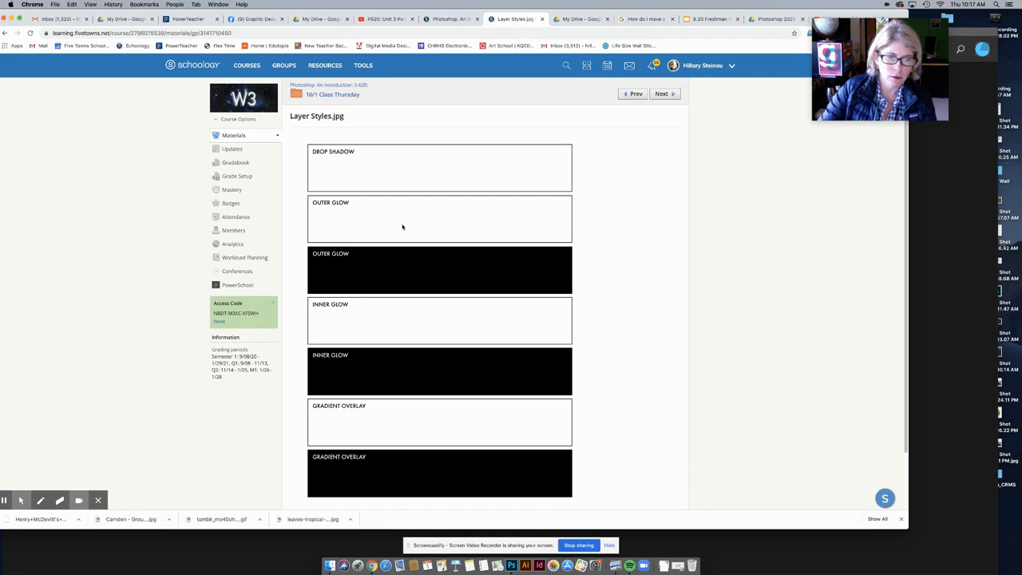
click(393, 217)
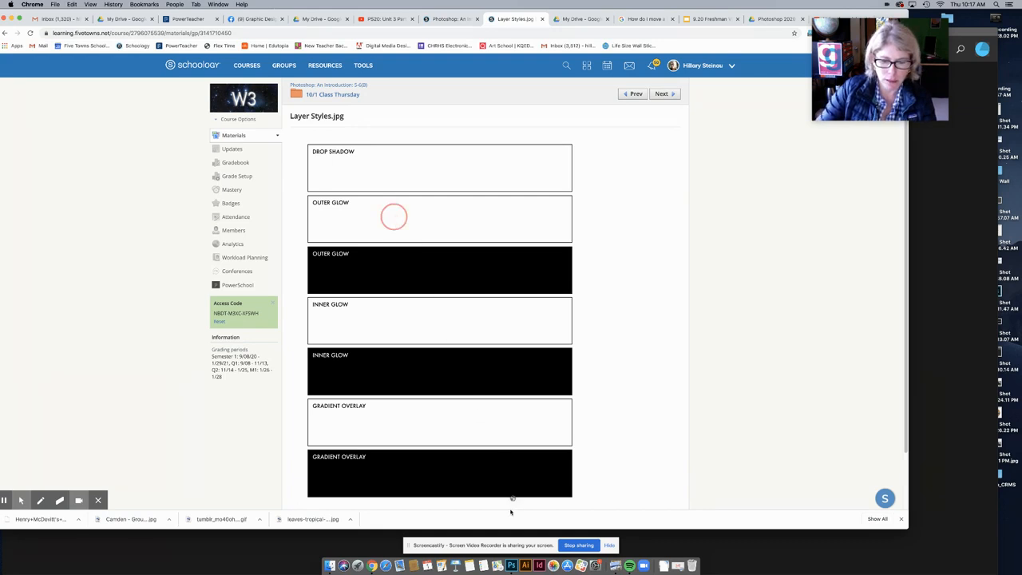
click(511, 565)
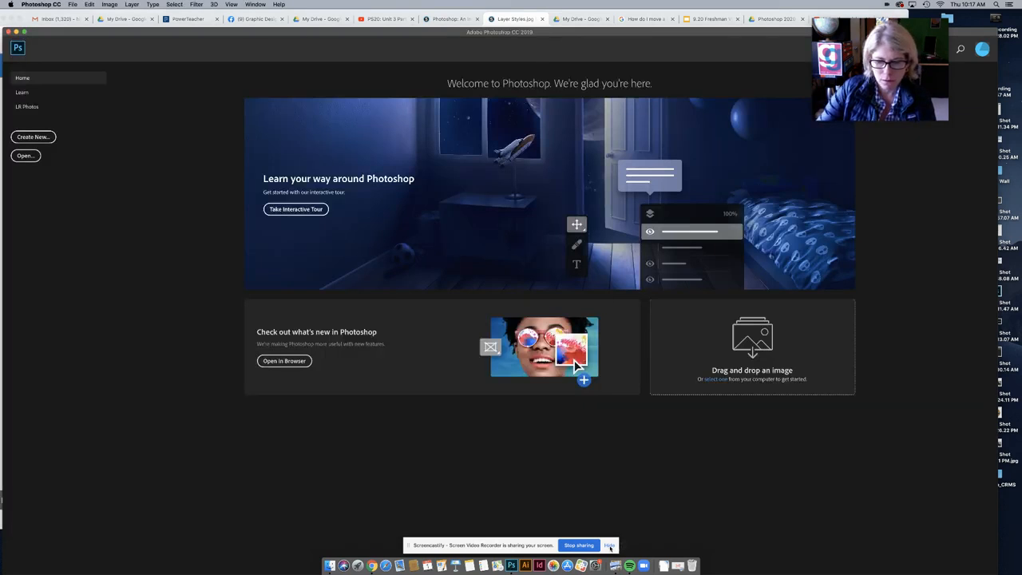
Step: Bring Photoshop forward with Layer_Styles-3.jpg open and shift its window slightly left
click(612, 546)
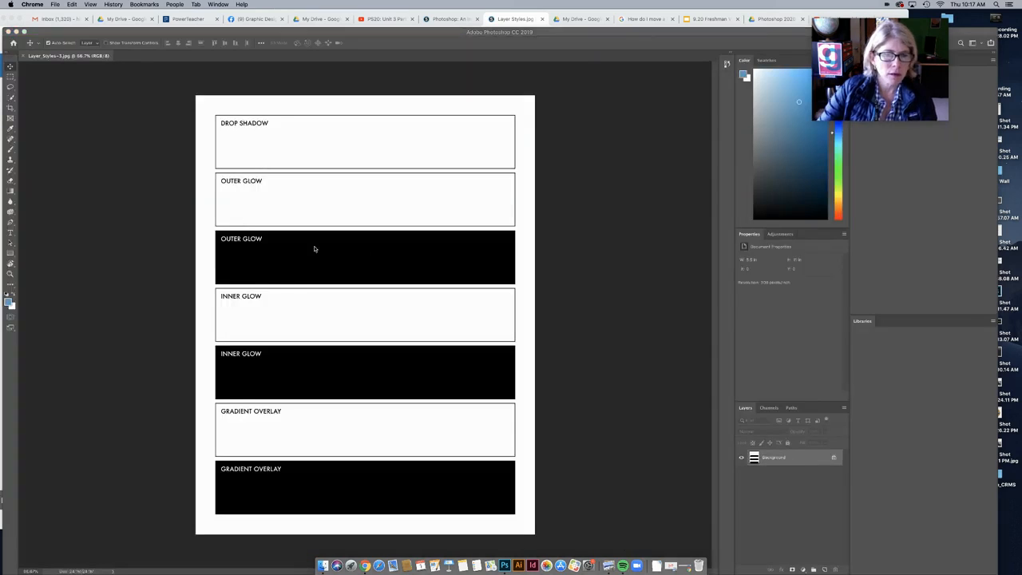
click(198, 62)
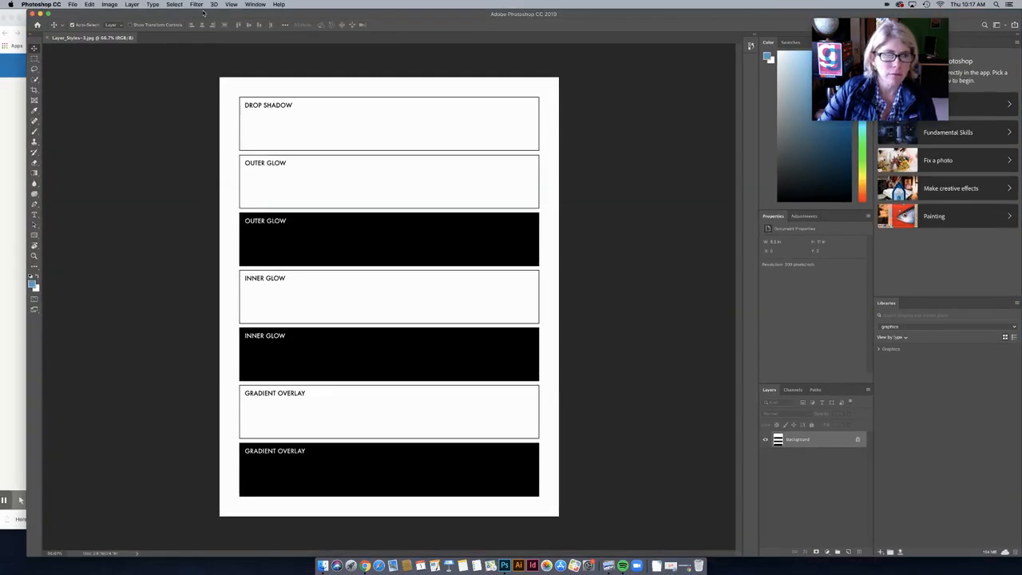
drag(204, 13, 186, 13)
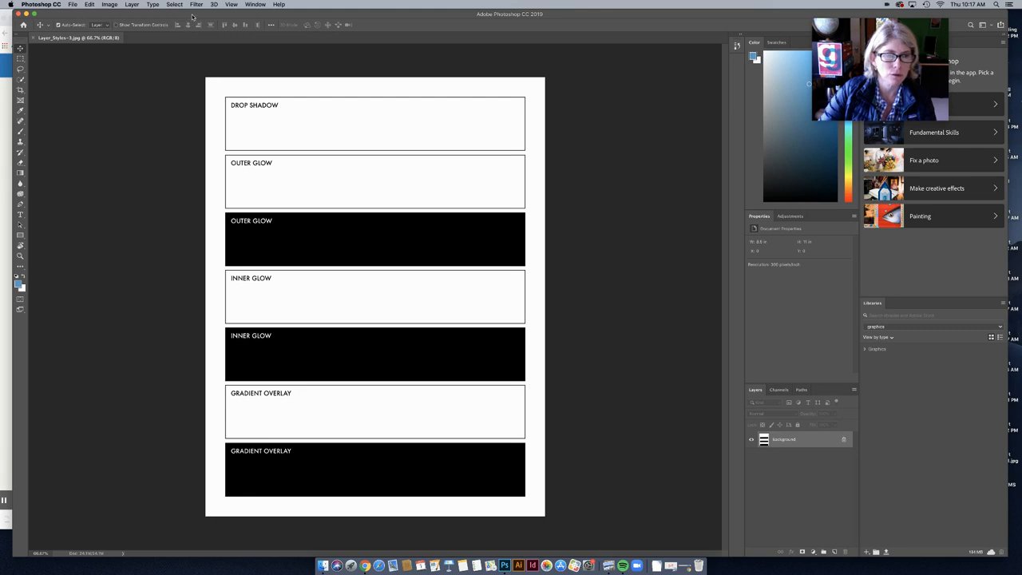
drag(190, 15, 183, 16)
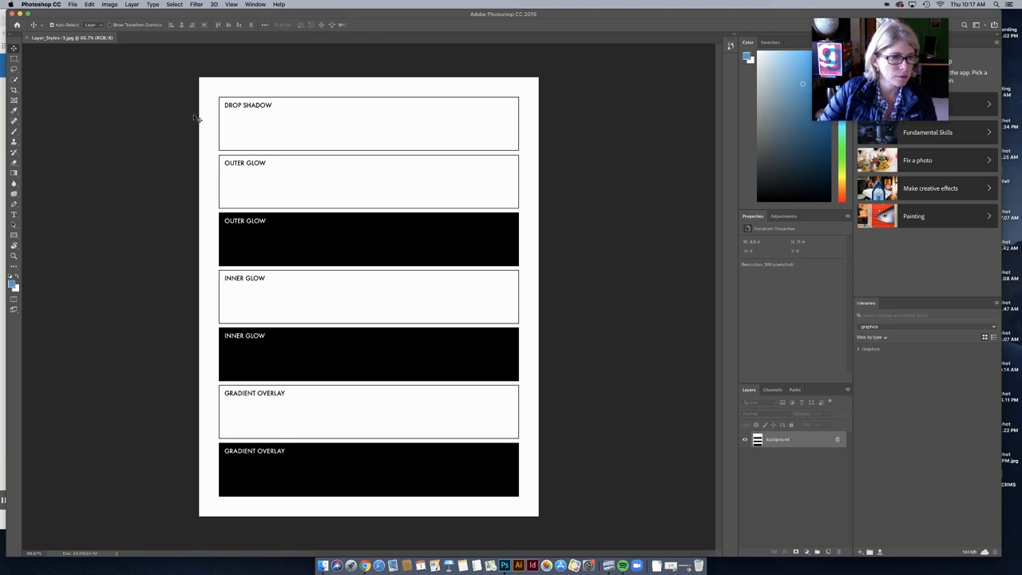
Step: Type the student's full name in the Drop Shadow box and nudge it slightly left
click(14, 217)
click(243, 134)
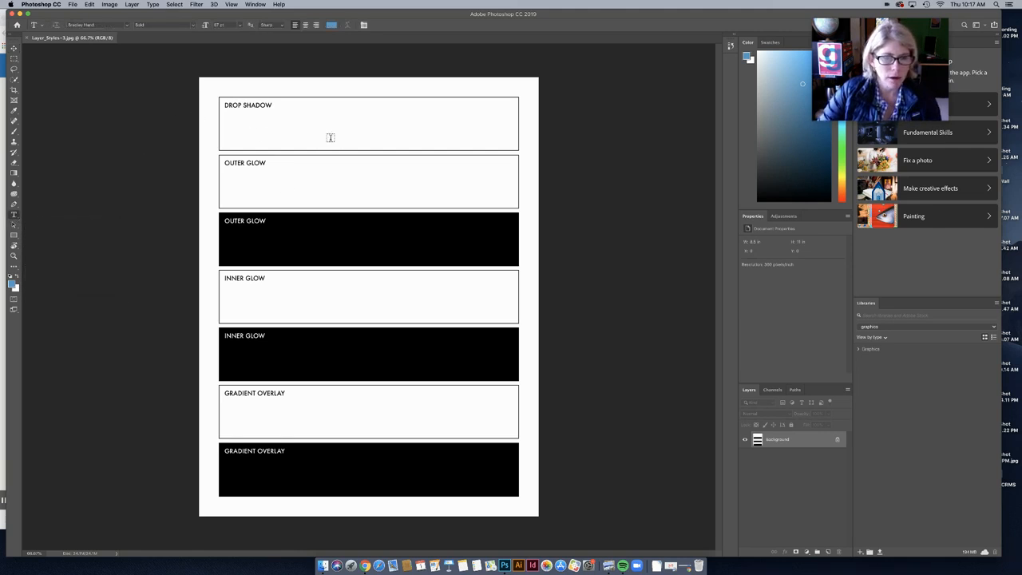
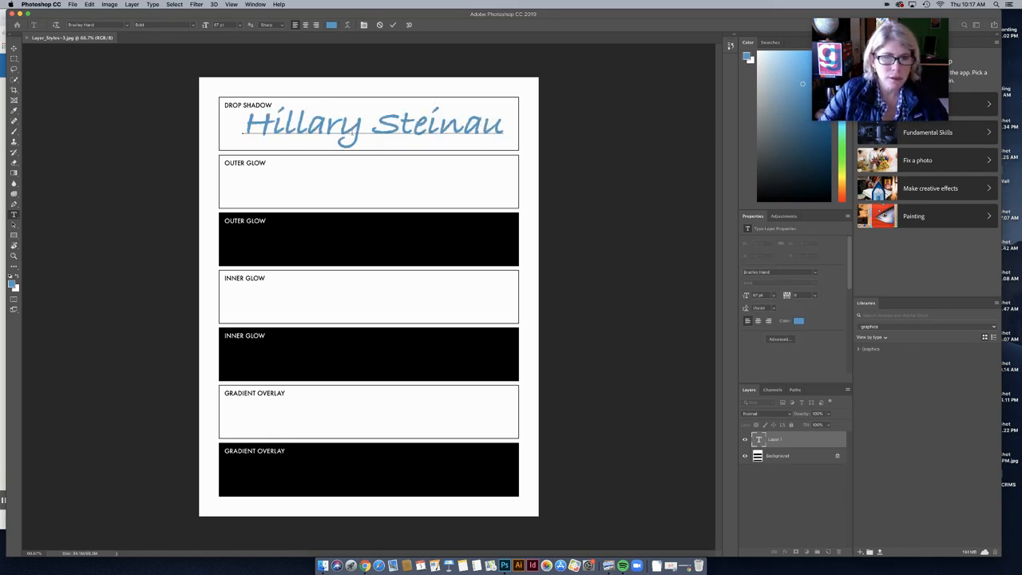
triple_click(360, 136)
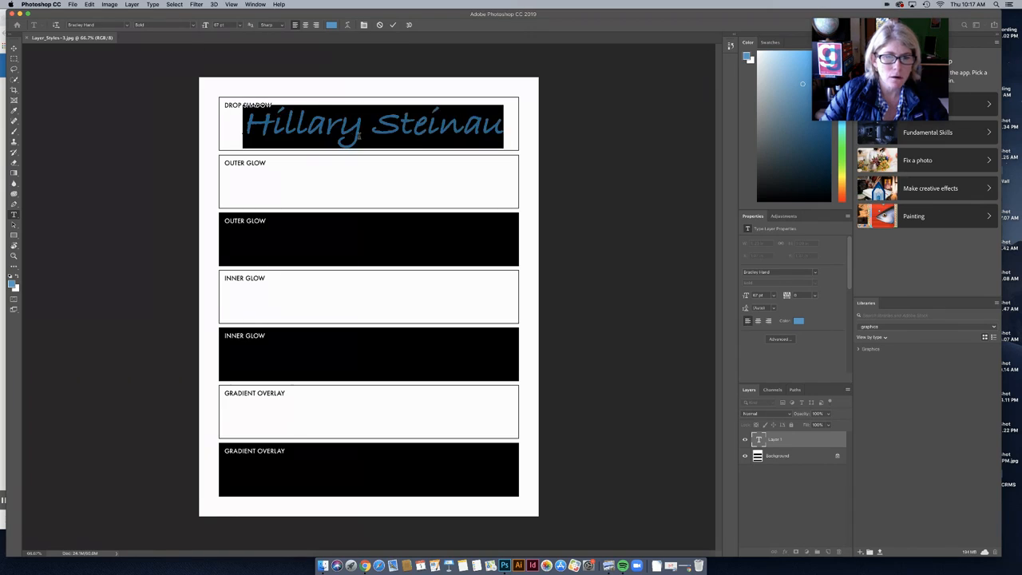
click(14, 49)
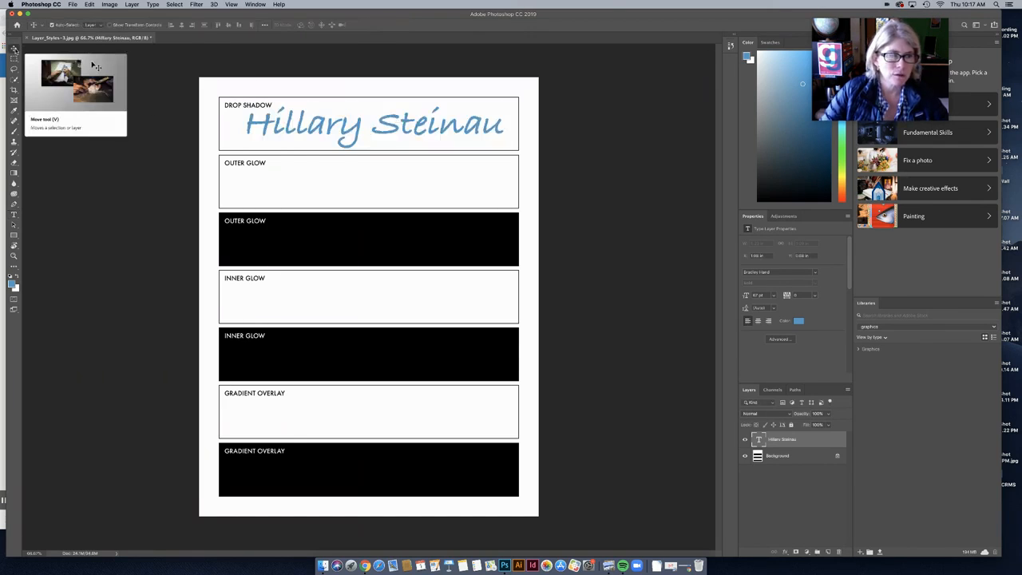
drag(269, 126, 255, 124)
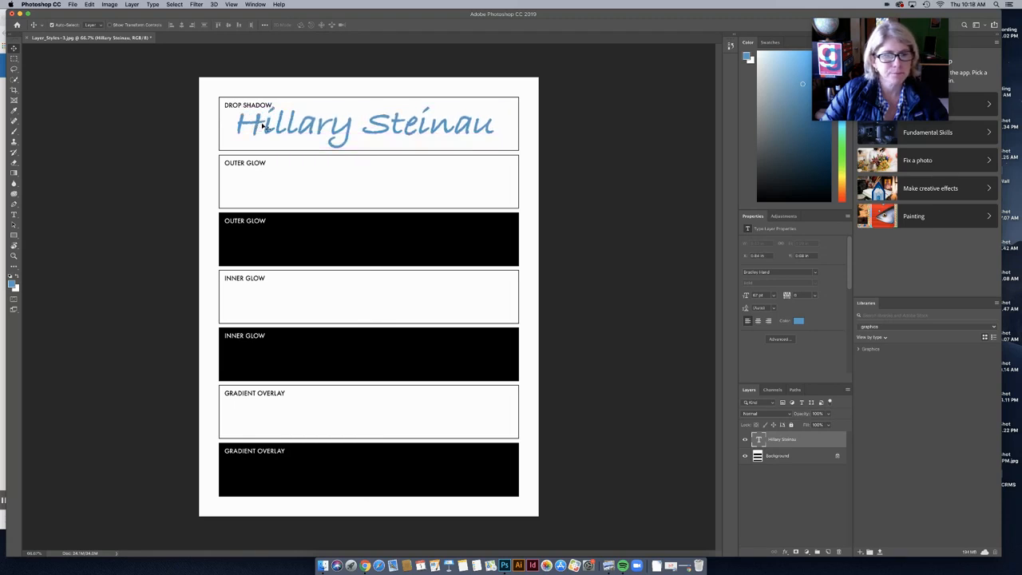
Step: Change the name's font to Escafina and reposition it left and down in the box
click(14, 215)
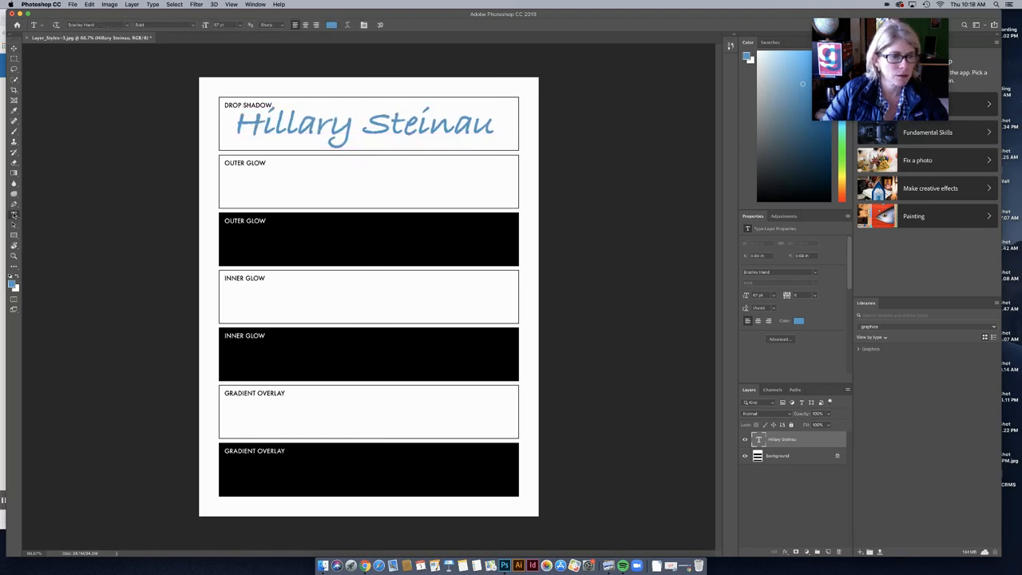
drag(238, 128, 496, 128)
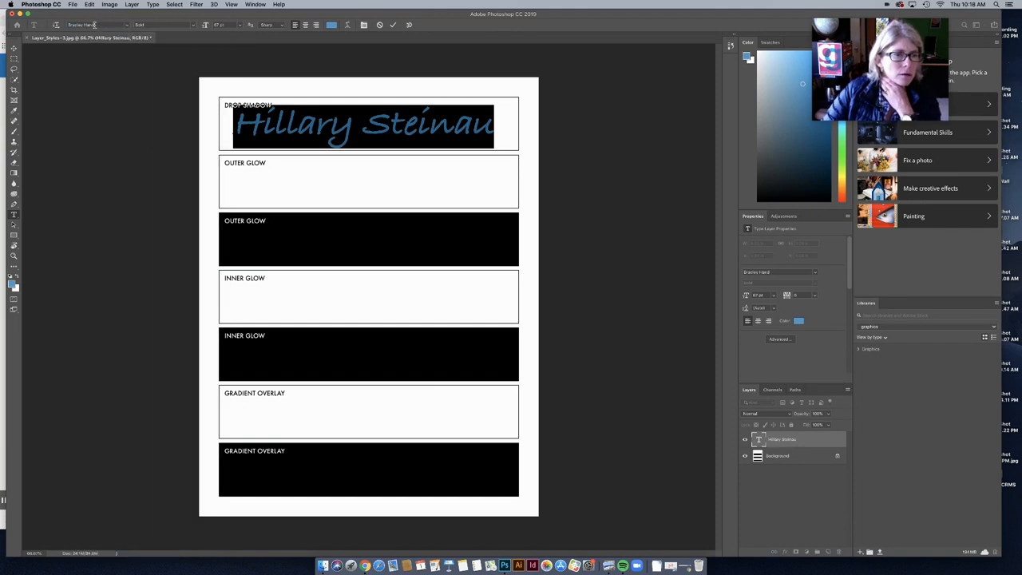
click(127, 25)
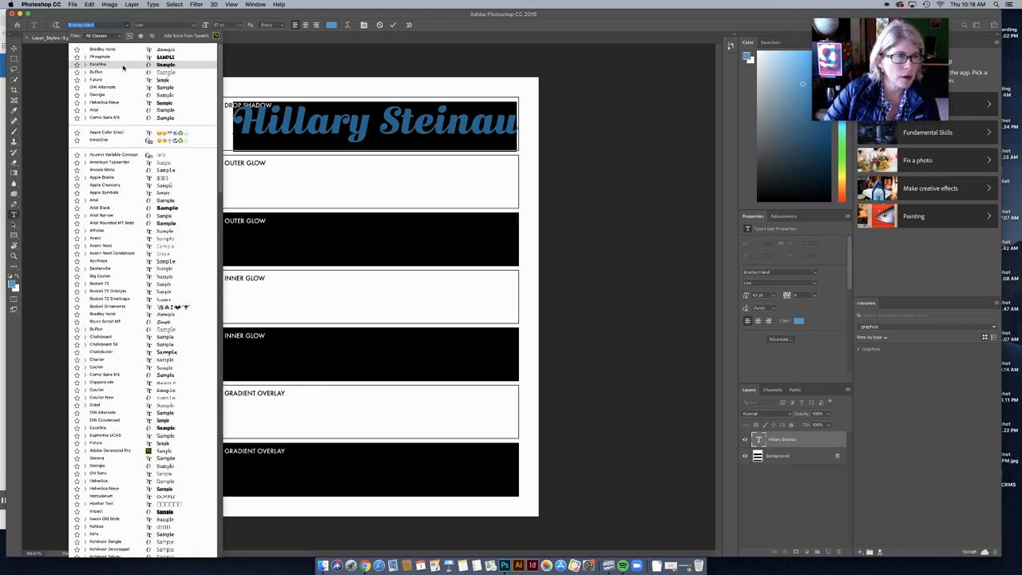
click(123, 68)
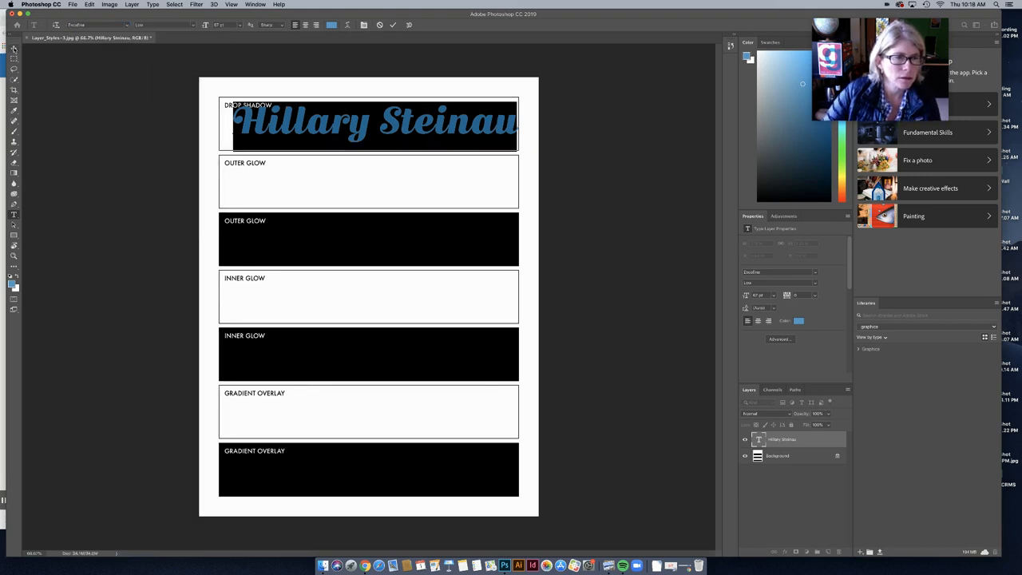
click(14, 49)
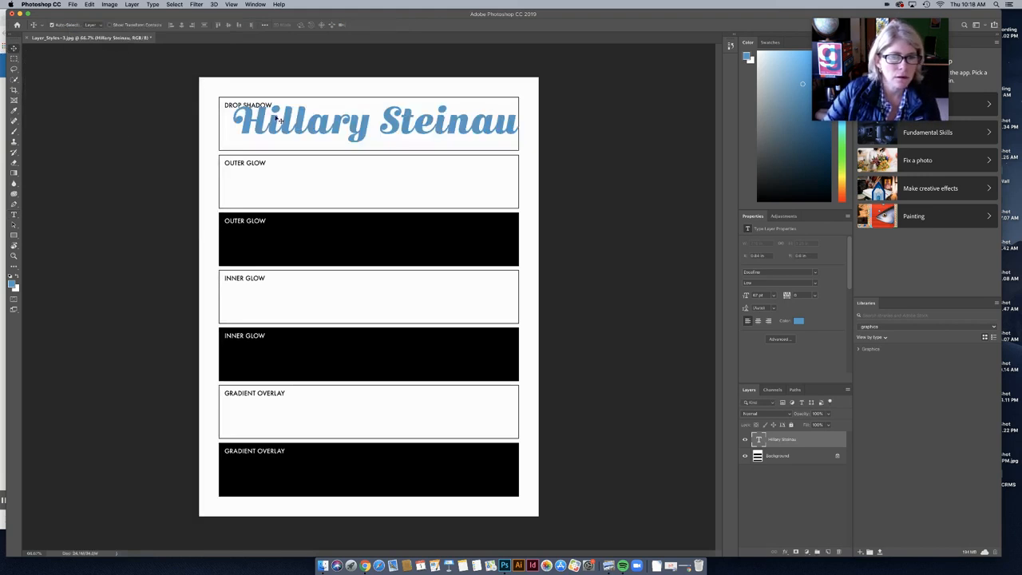
drag(279, 118, 272, 126)
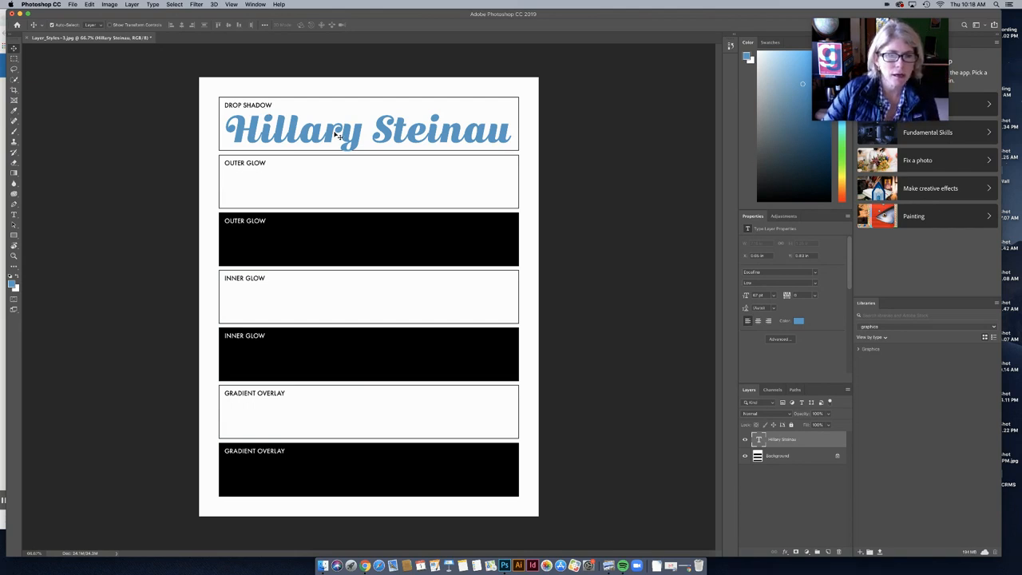
Step: Add a Drop Shadow effect to the name layer and toggle its preview to compare
click(131, 4)
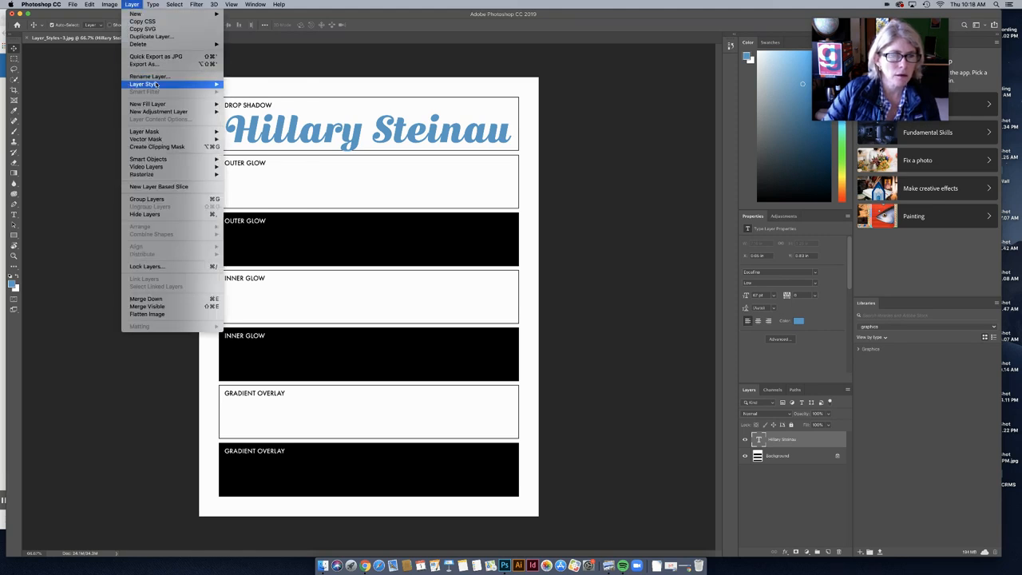
mouse_move(158, 84)
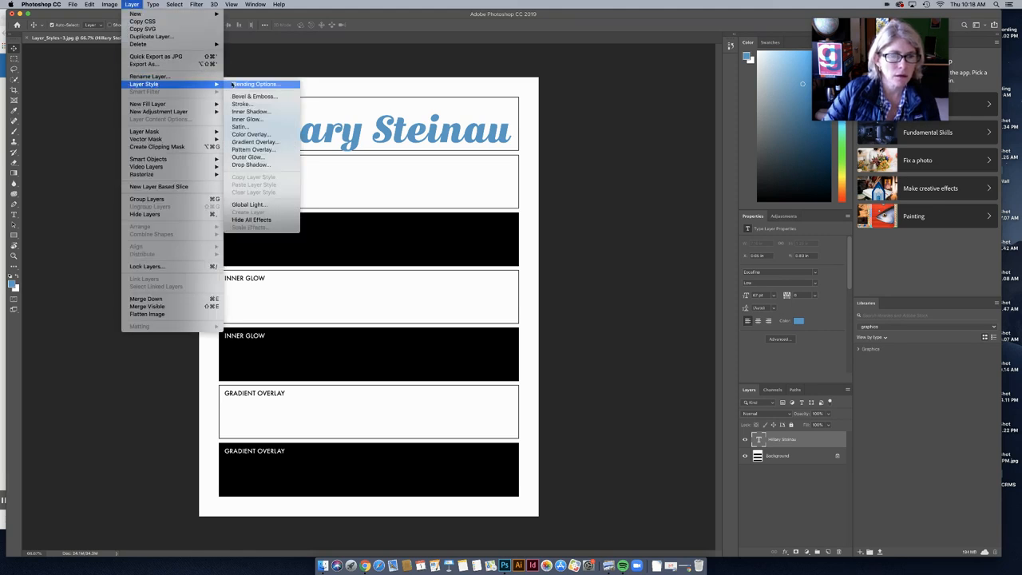
click(254, 164)
drag(632, 18, 600, 17)
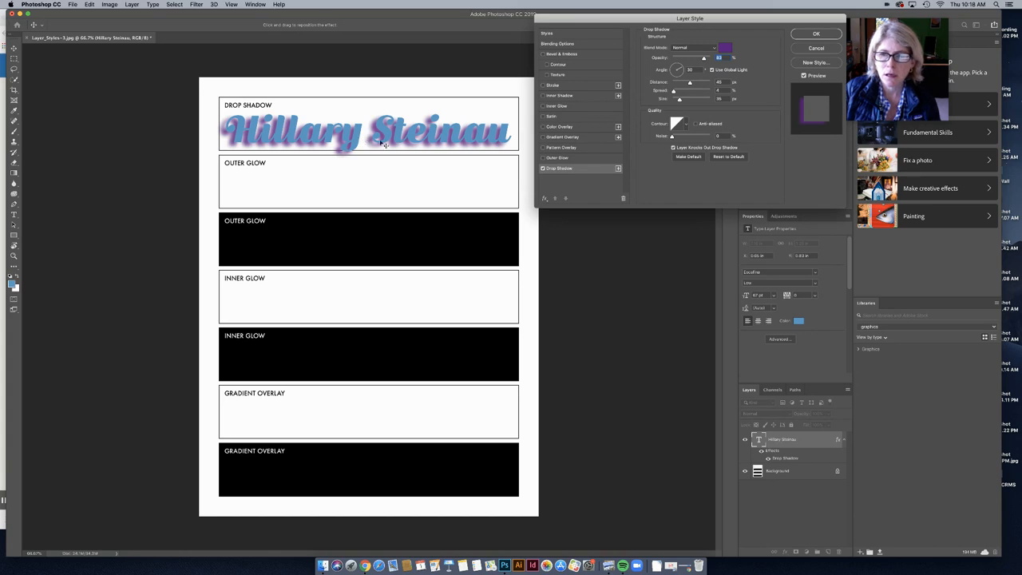
drag(689, 17, 686, 14)
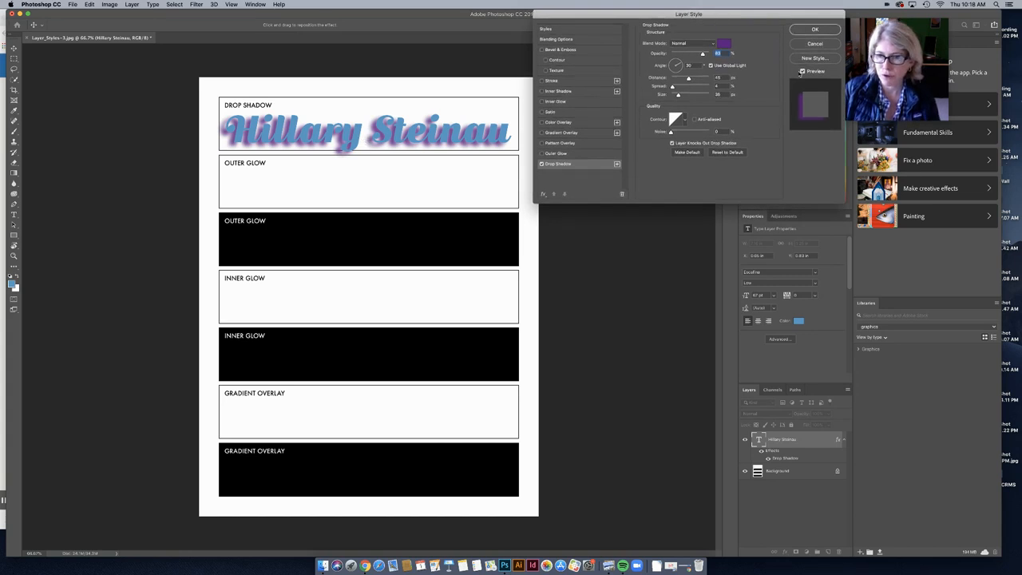
click(803, 72)
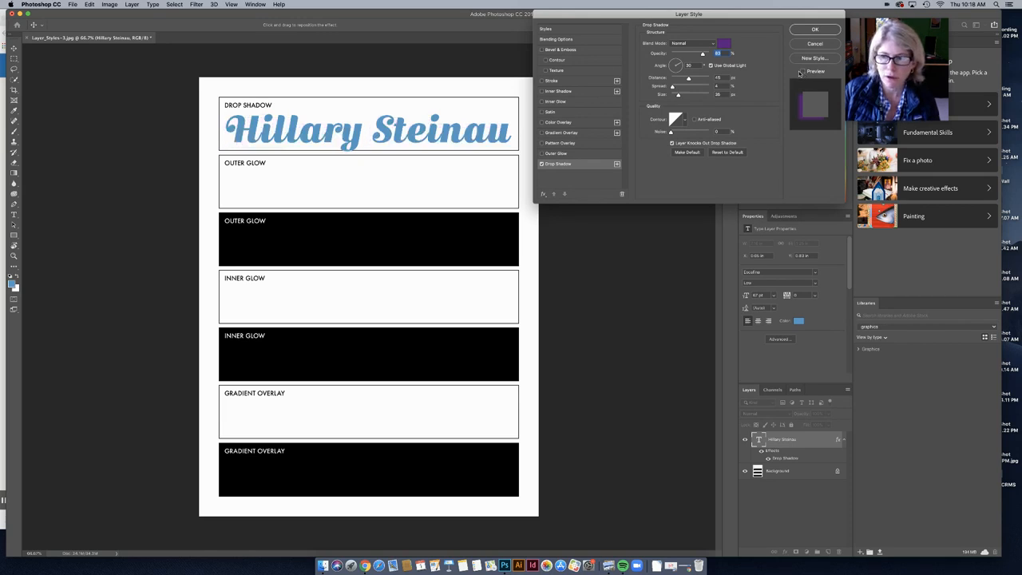
click(803, 71)
click(803, 72)
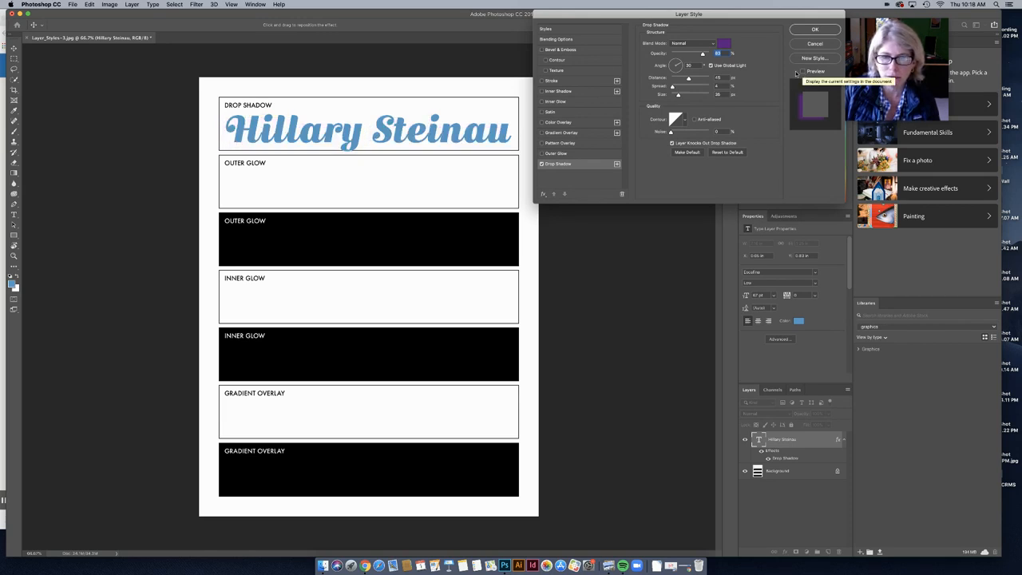
click(803, 72)
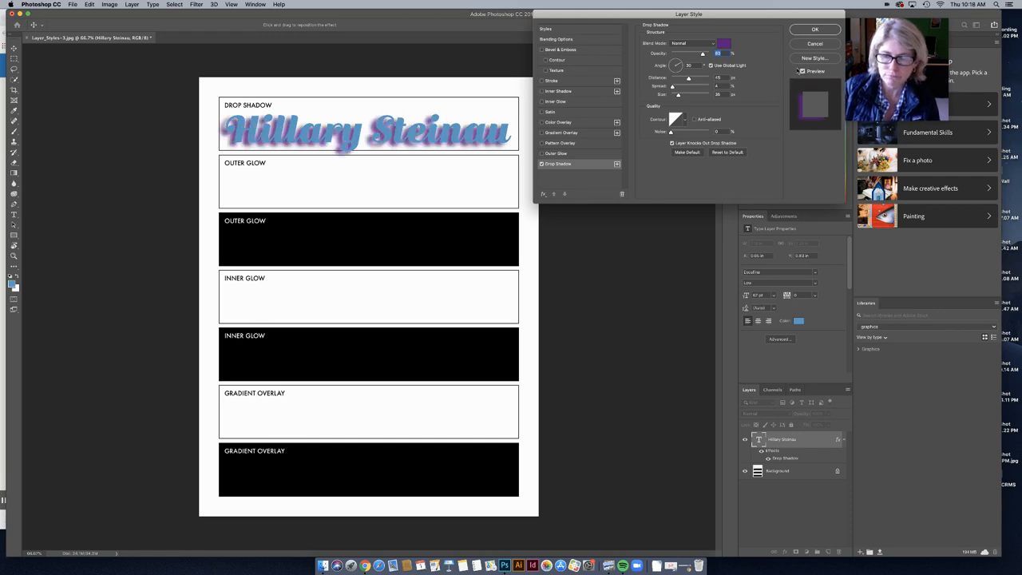
Step: Make the shadow grey at 60% opacity, shorter distance and size 18, then apply it
click(724, 44)
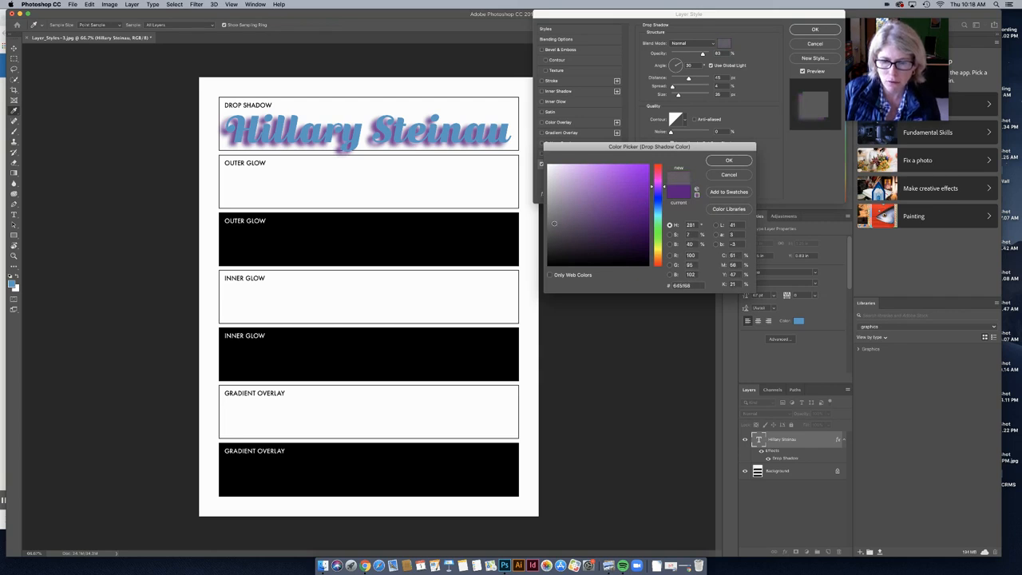
drag(556, 229, 549, 218)
click(727, 162)
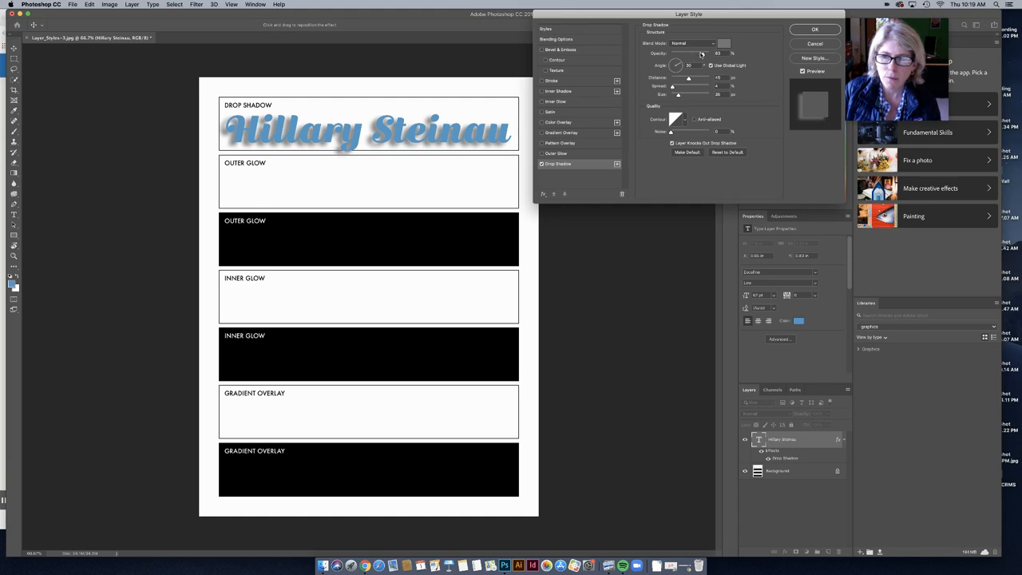
drag(695, 54, 689, 55)
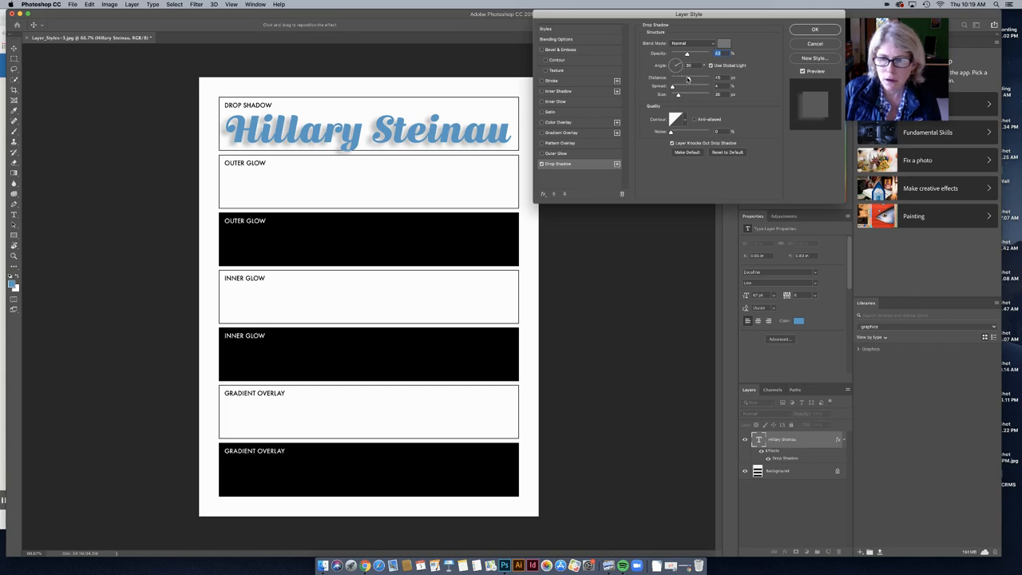
mouse_move(690, 78)
mouse_down()
mouse_move(676, 79)
mouse_move(712, 75)
mouse_move(681, 77)
mouse_up()
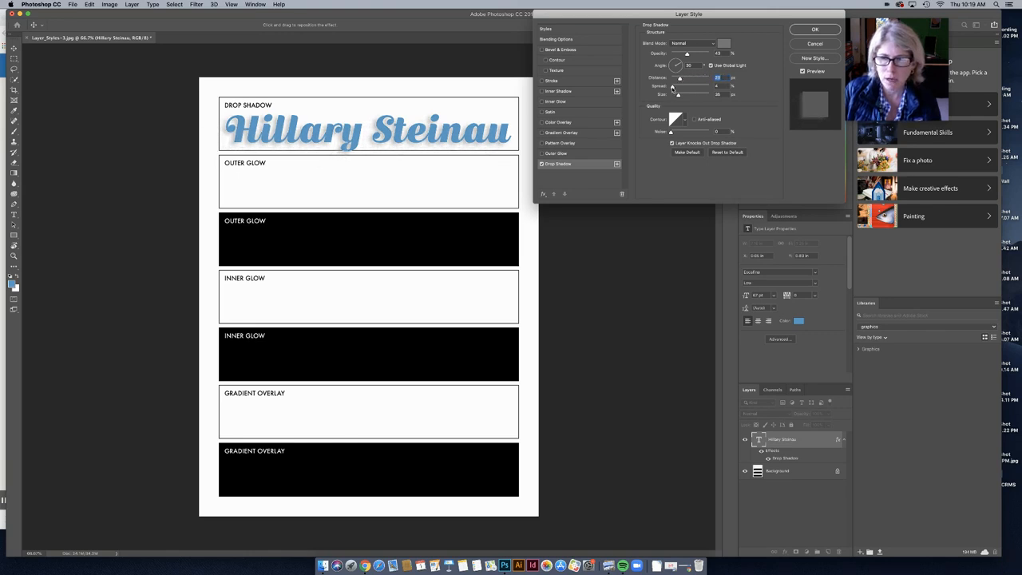
drag(686, 55, 705, 54)
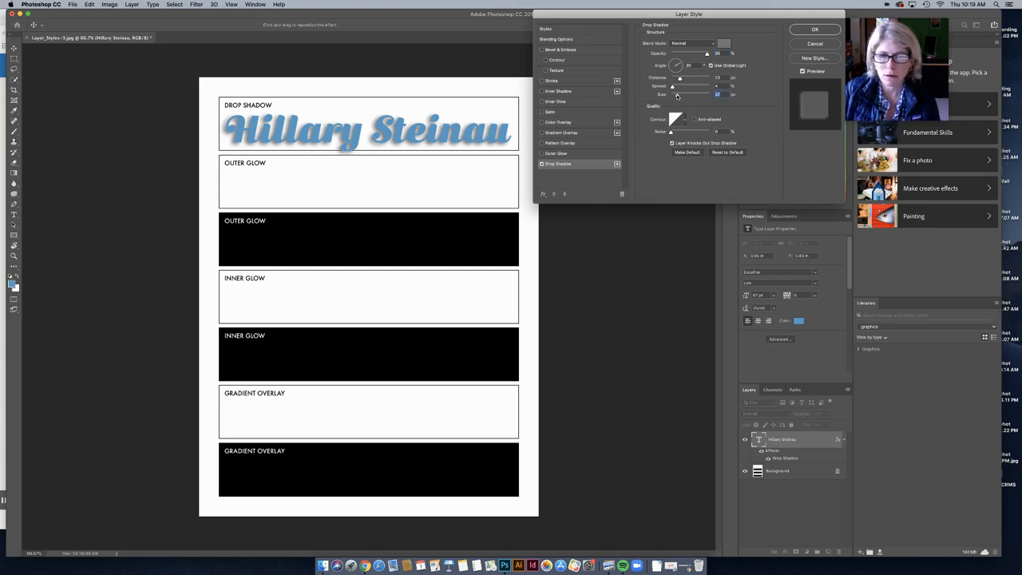
drag(677, 95, 672, 95)
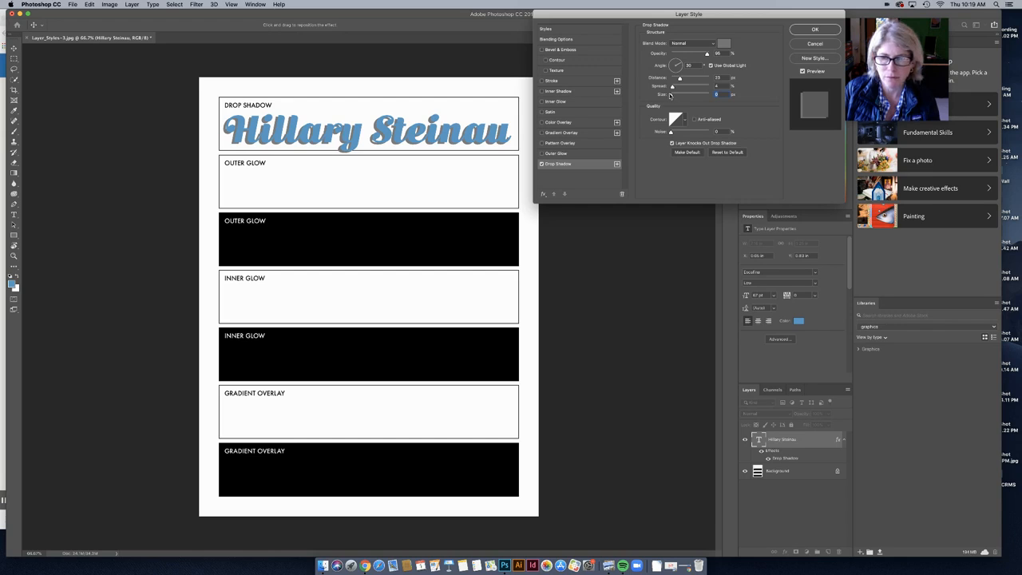
drag(675, 95, 677, 95)
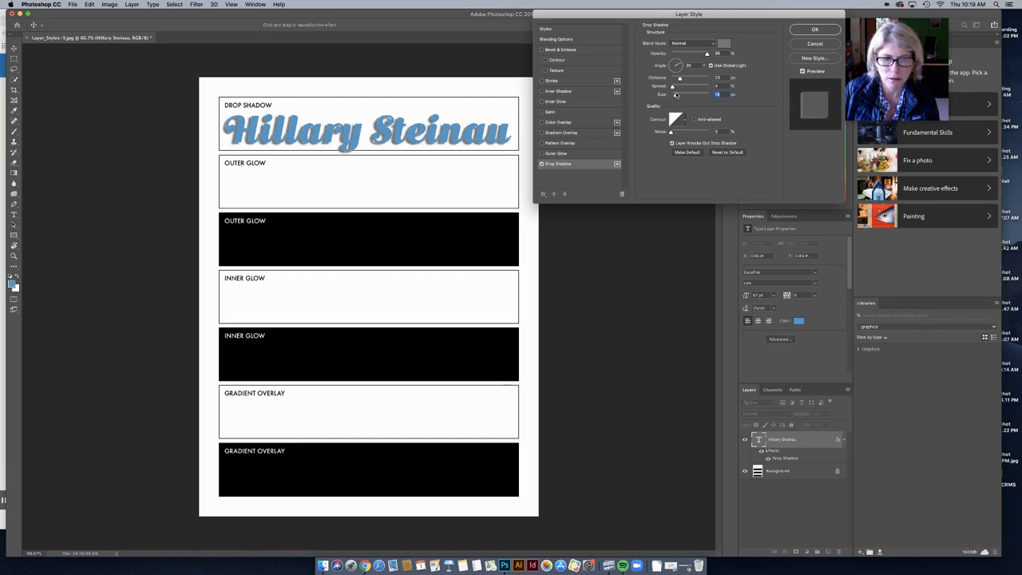
click(809, 30)
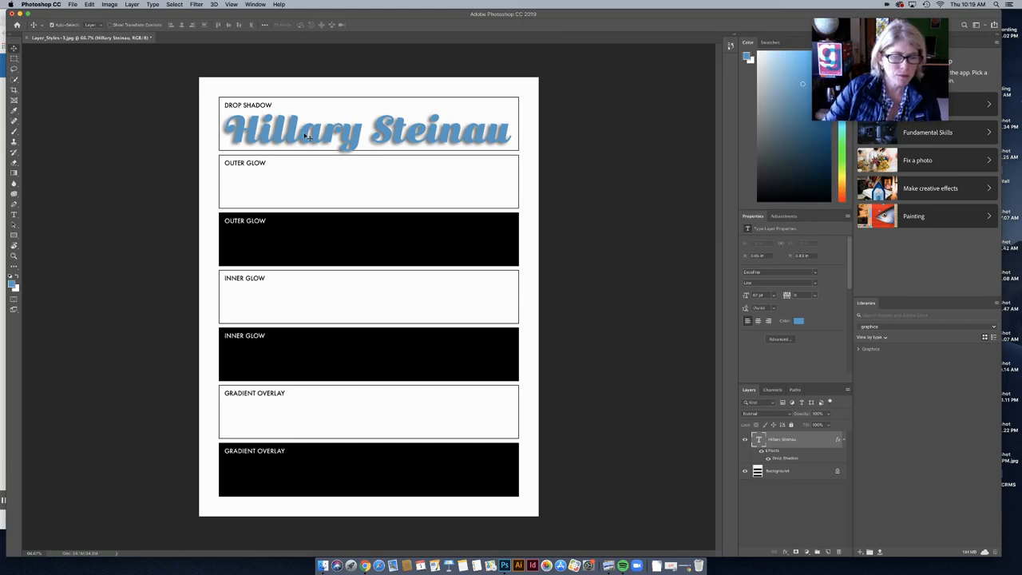
Step: Type a second copy of the student's name and move it into the white Outer Glow box
click(14, 214)
click(247, 182)
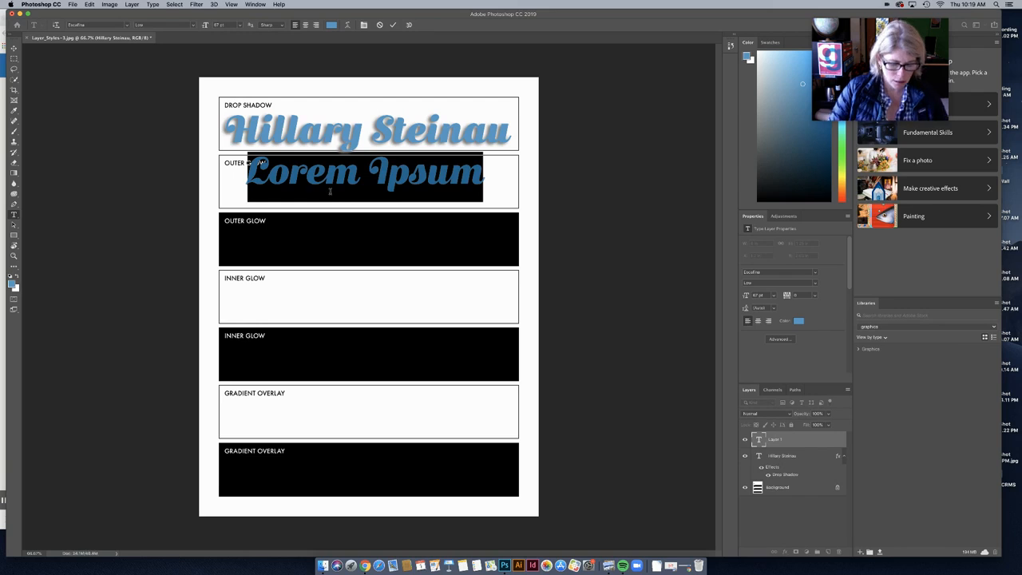
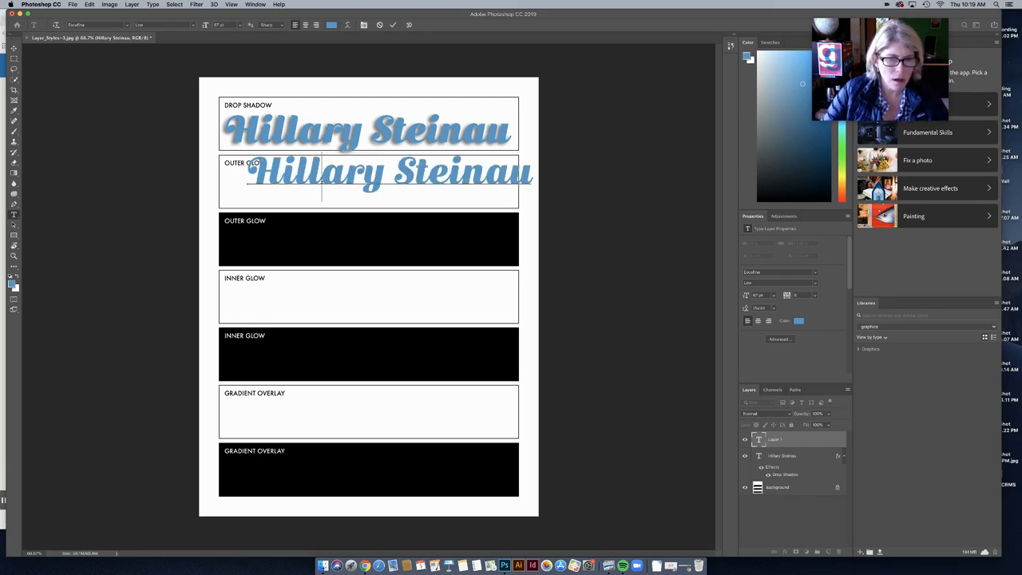
key(super+a)
click(13, 48)
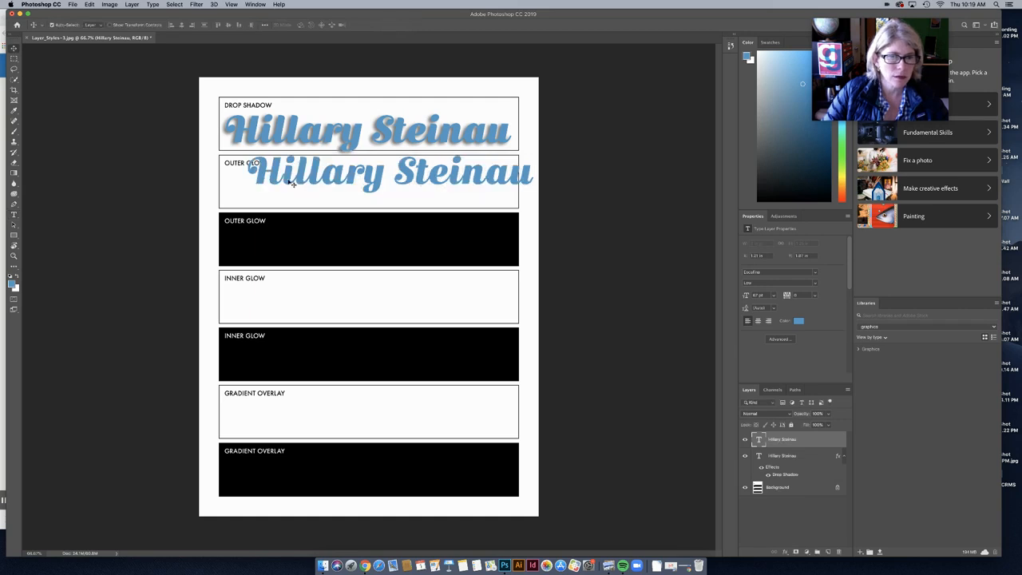
drag(288, 182, 259, 190)
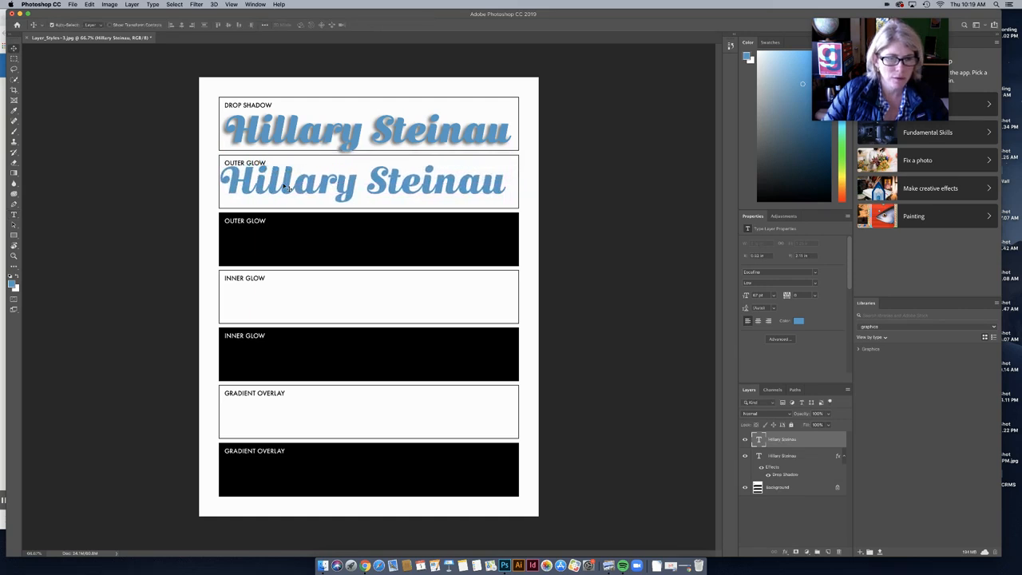
Step: Set the second name to Arial Black at 63 pt and nudge it into place
click(14, 215)
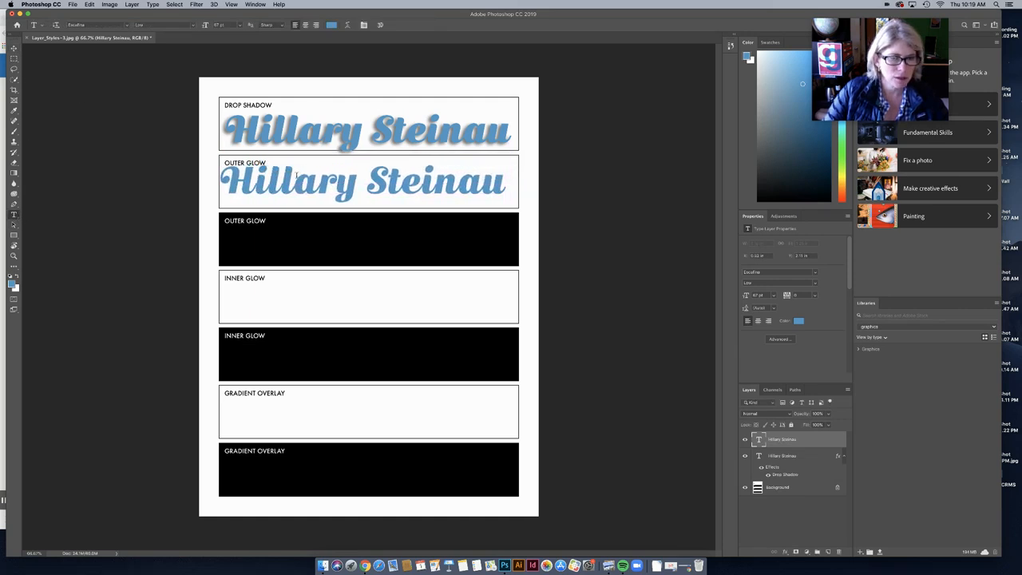
triple_click(294, 182)
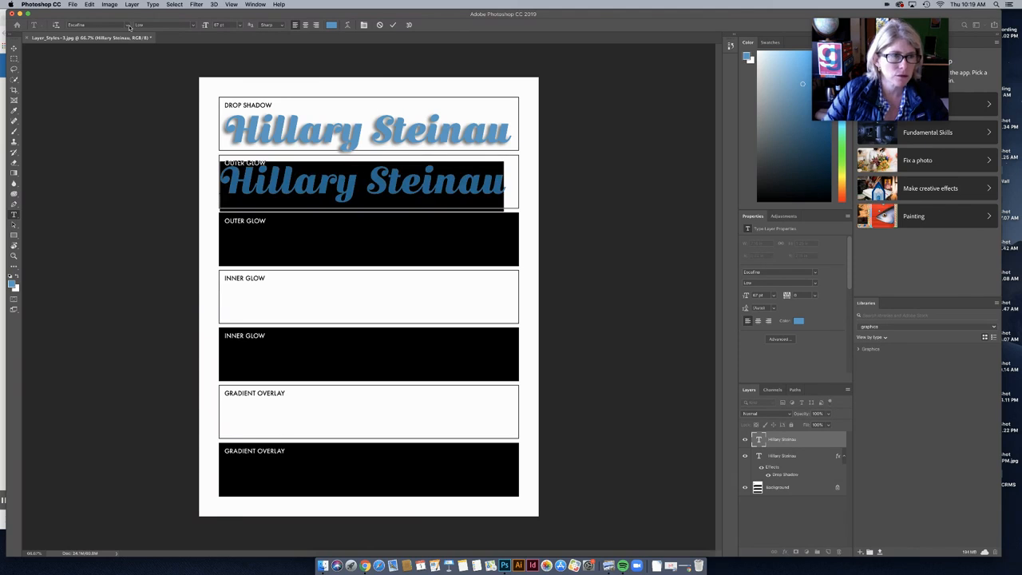
click(125, 25)
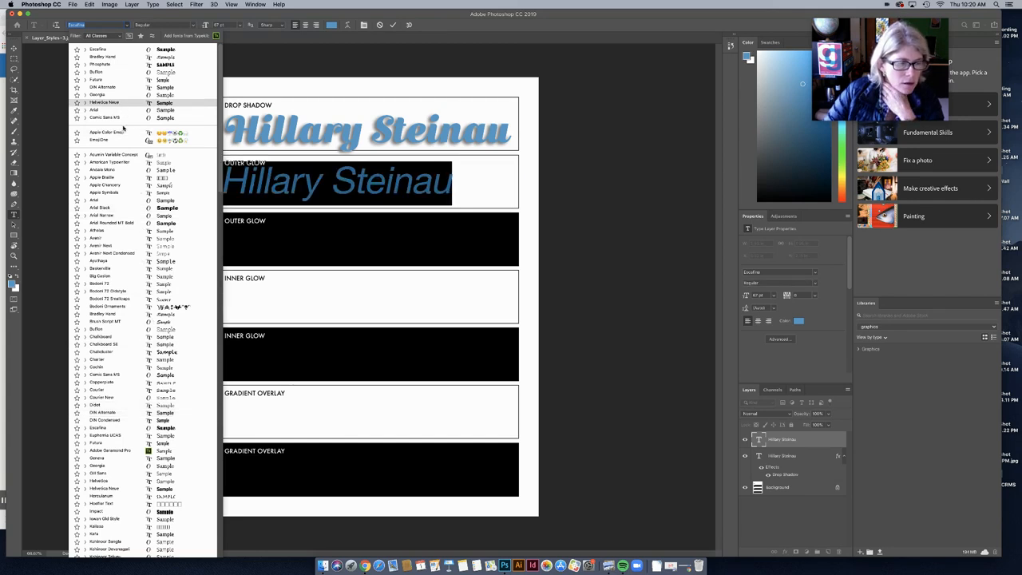
click(119, 208)
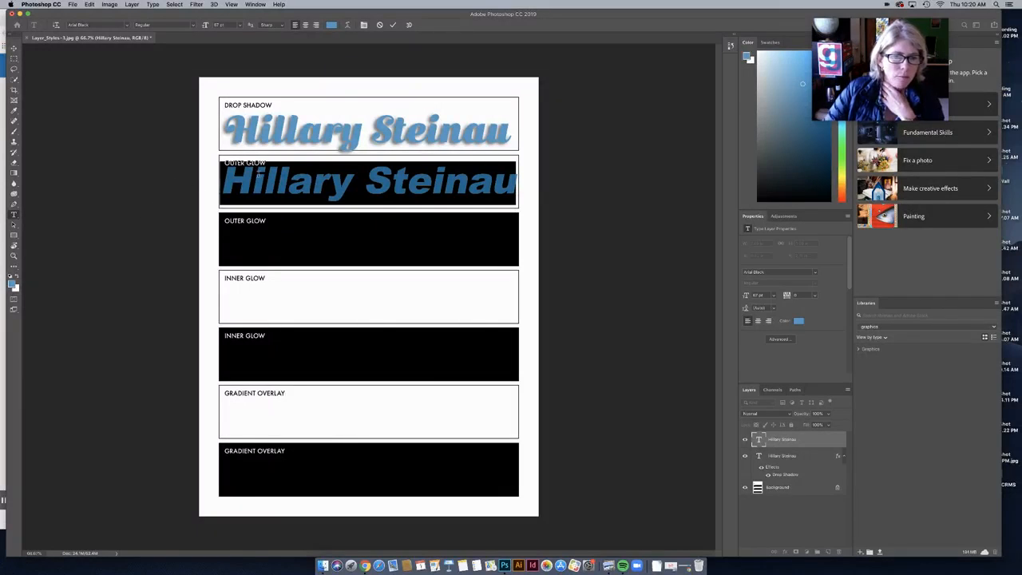
click(240, 27)
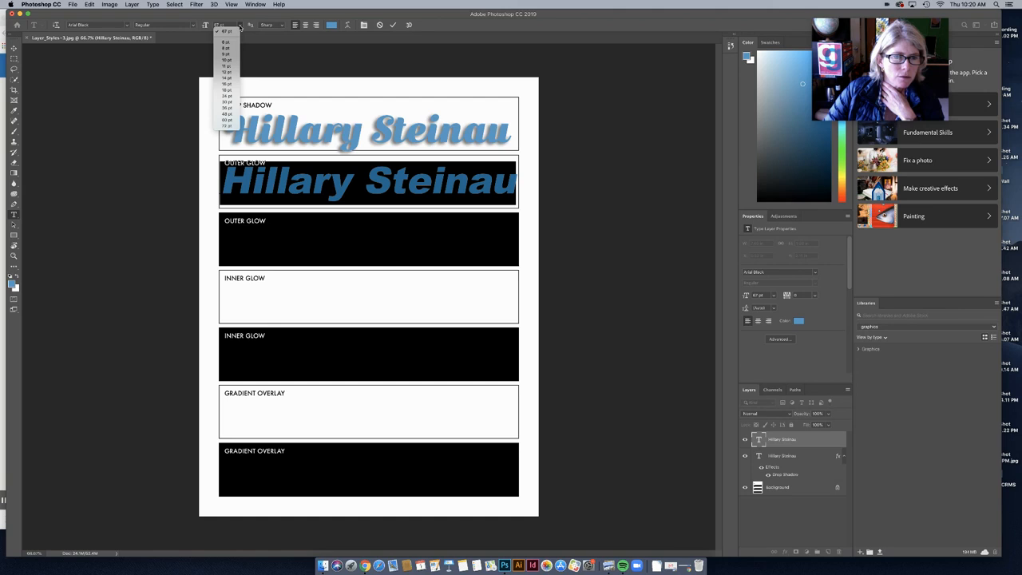
click(226, 30)
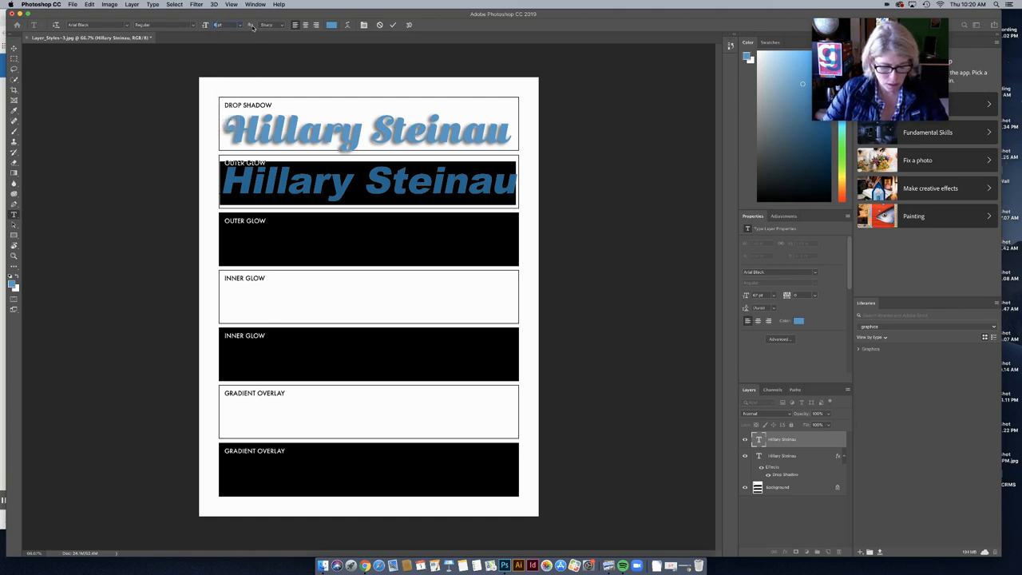
key(Return)
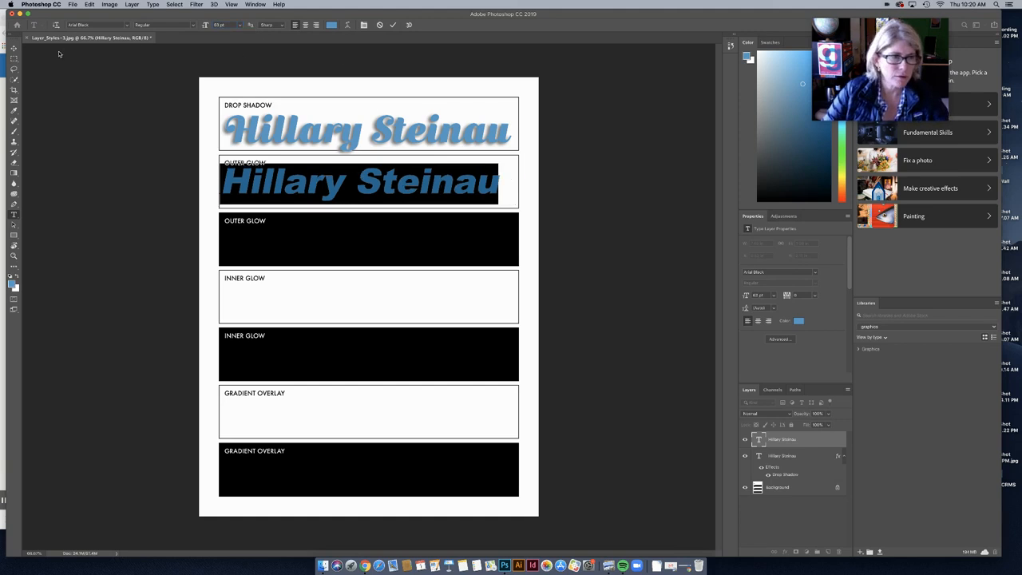
click(14, 48)
drag(289, 172, 297, 175)
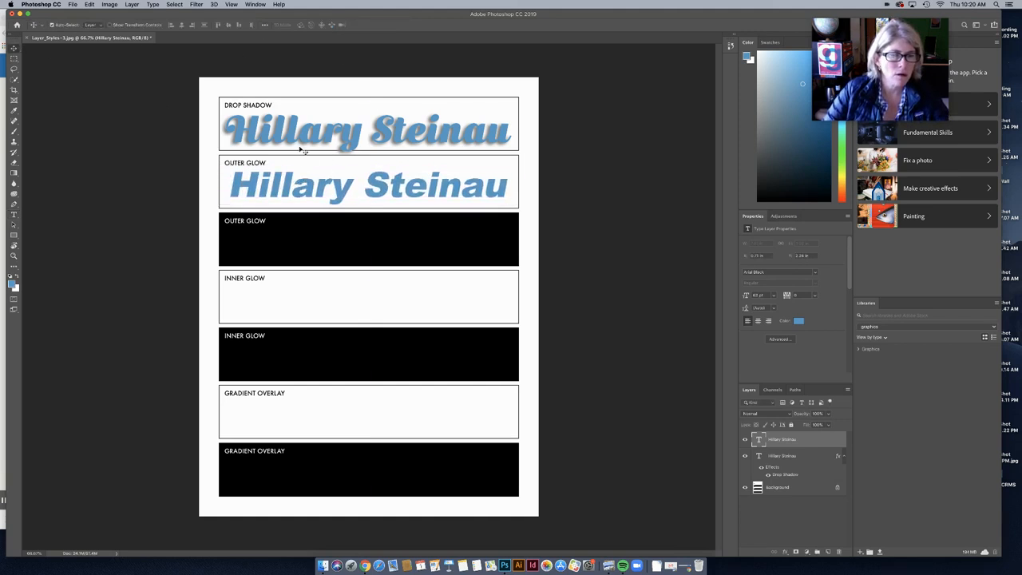
click(127, 4)
Step: Add an Outer Glow to the second name with Normal blend mode and a yellow colour
mouse_move(160, 84)
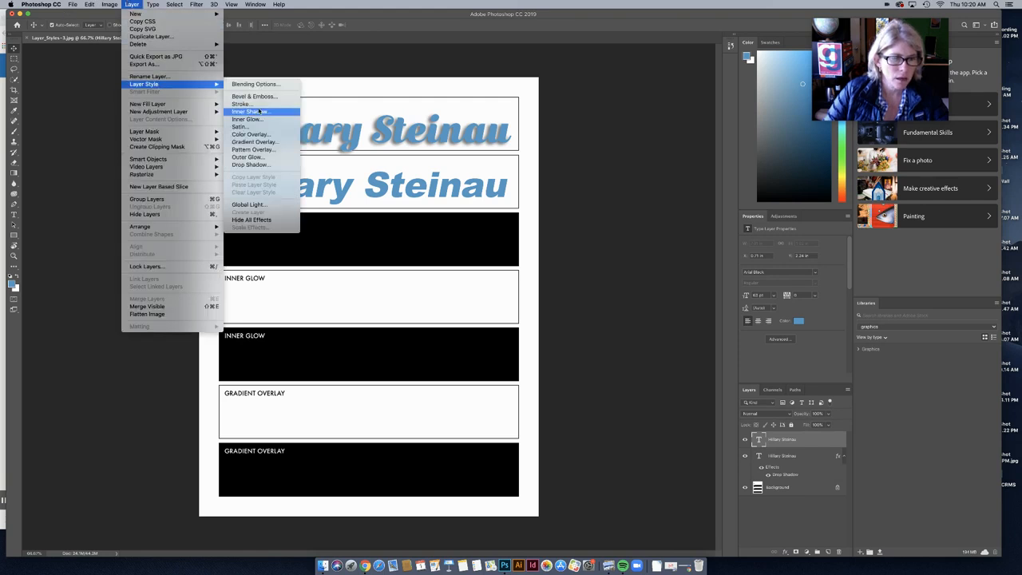
click(259, 156)
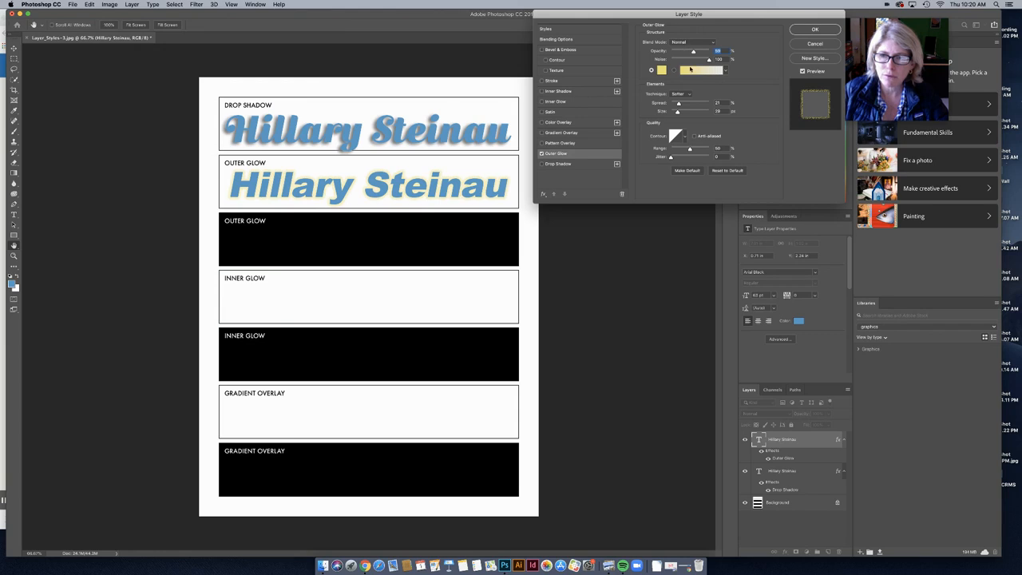
click(715, 43)
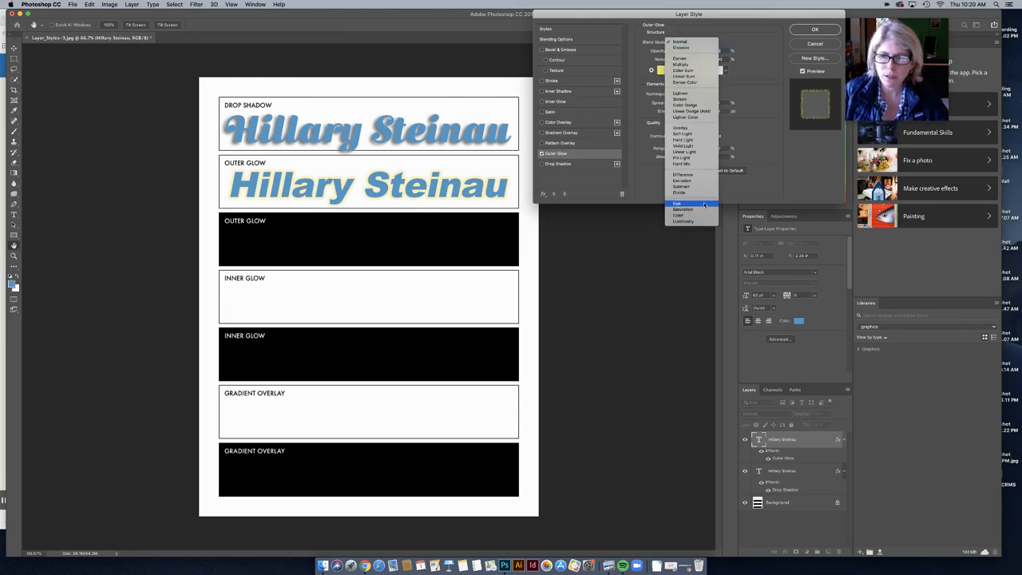
click(699, 43)
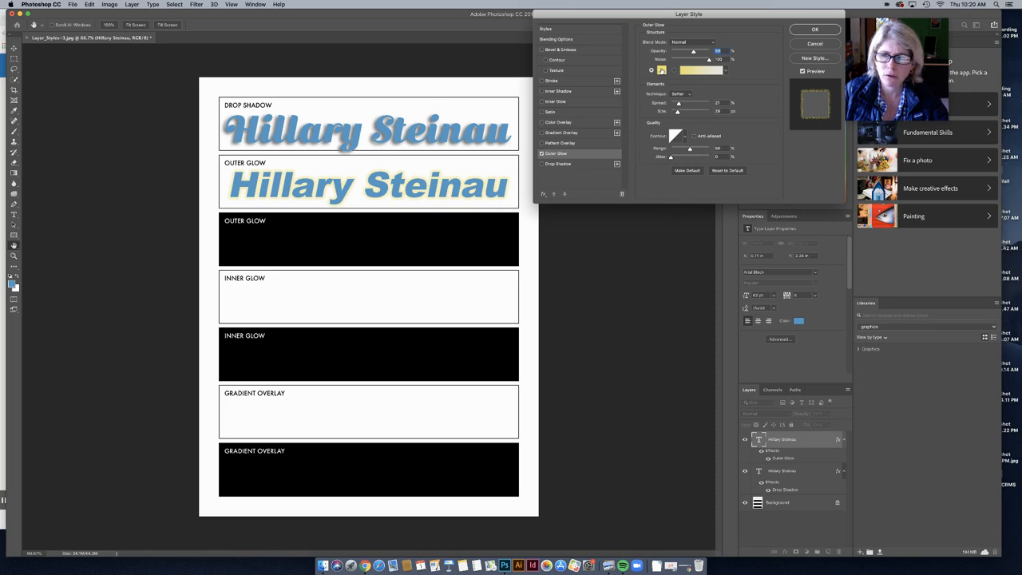
click(662, 70)
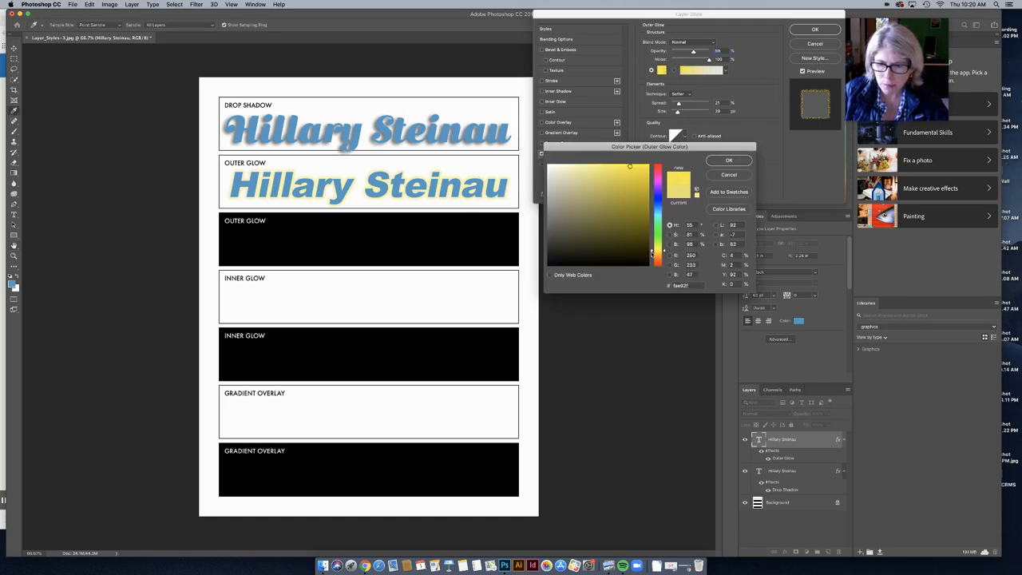
click(652, 257)
drag(633, 178, 620, 171)
drag(652, 255, 653, 252)
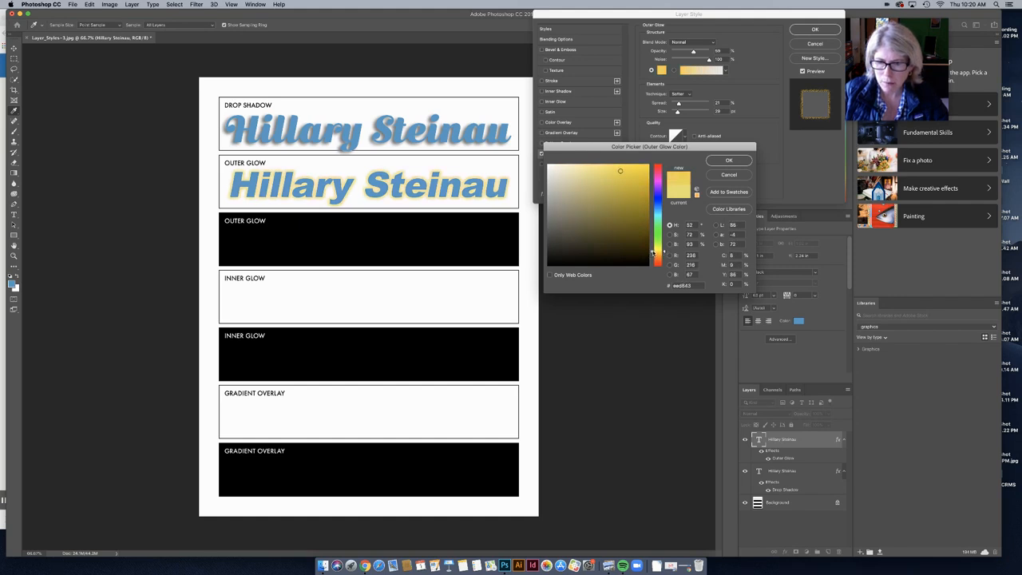
click(727, 161)
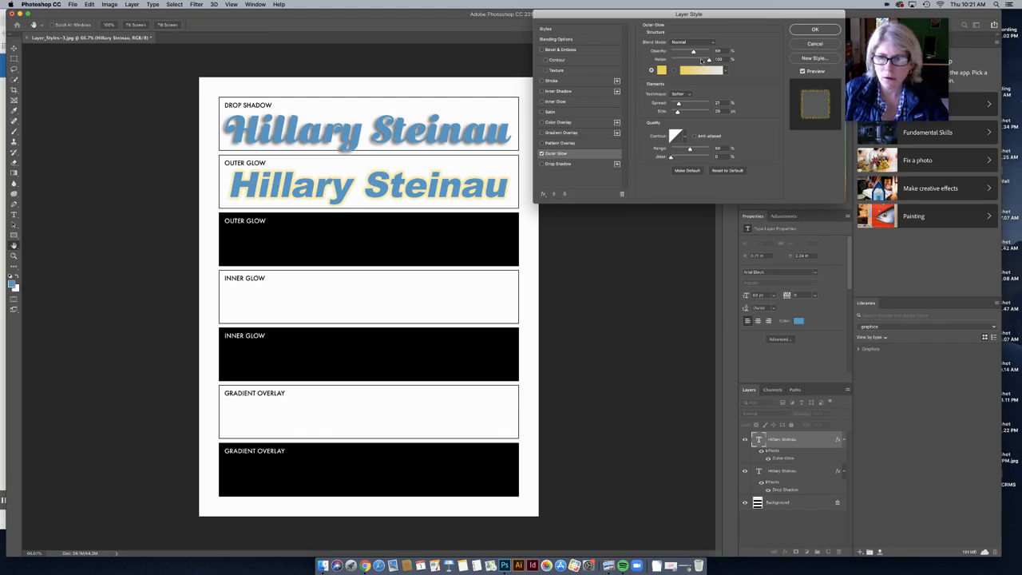
Step: Adjust the glow's opacity and noise to about 84, then apply the outer glow
mouse_move(695, 51)
mouse_down()
mouse_move(654, 53)
mouse_move(694, 52)
mouse_up()
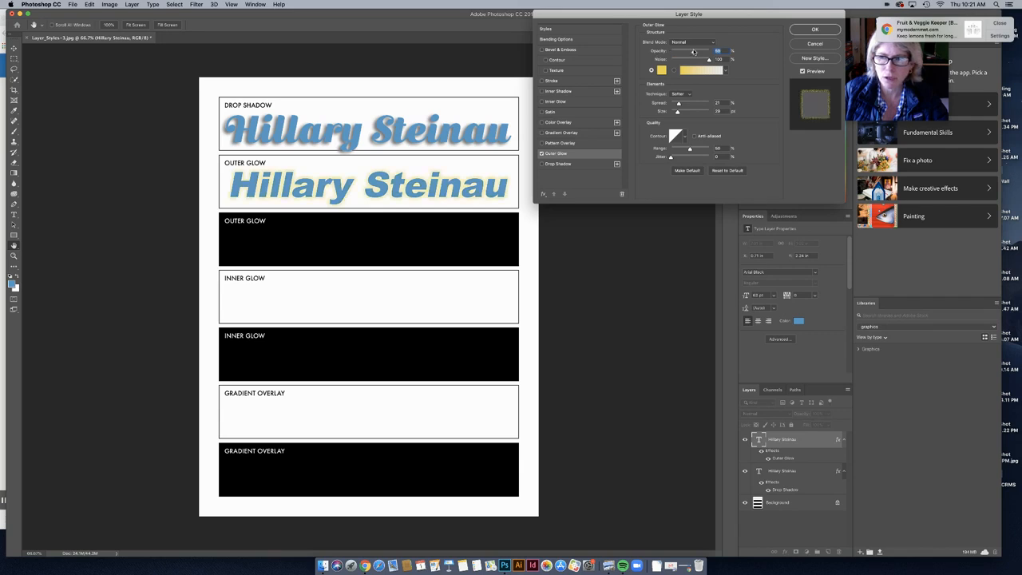
click(1000, 23)
mouse_move(708, 60)
mouse_down()
mouse_move(681, 61)
mouse_move(719, 60)
mouse_move(677, 53)
mouse_move(703, 53)
mouse_up()
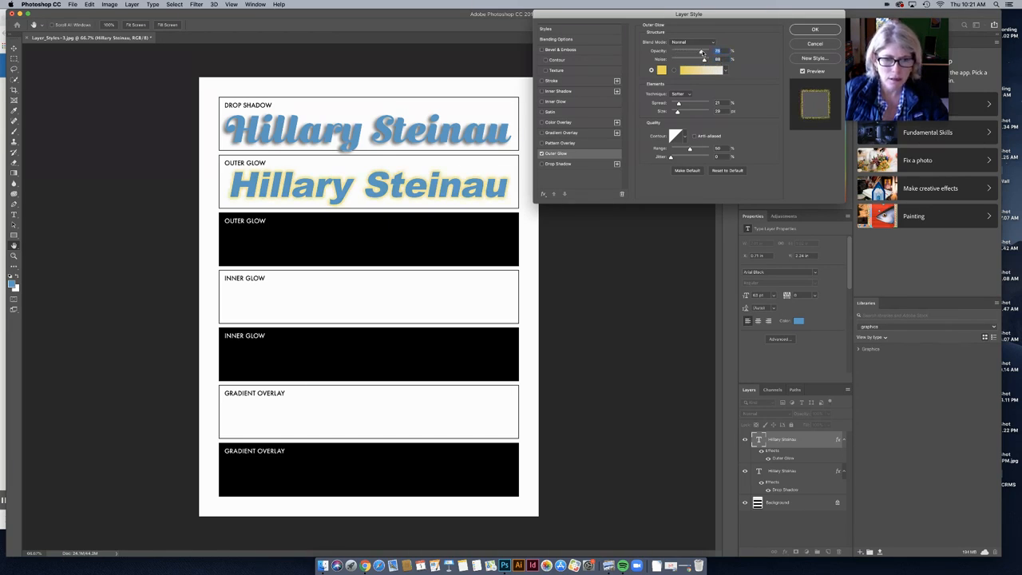
click(821, 31)
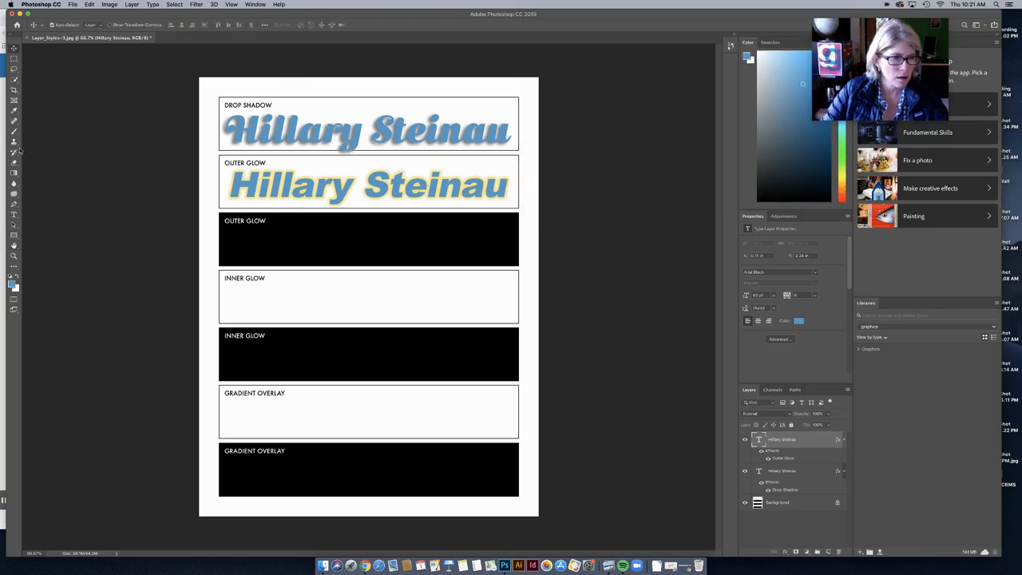
Step: Recolour the name in the white Outer Glow box to dark grey #353838
key(t)
triple_click(257, 185)
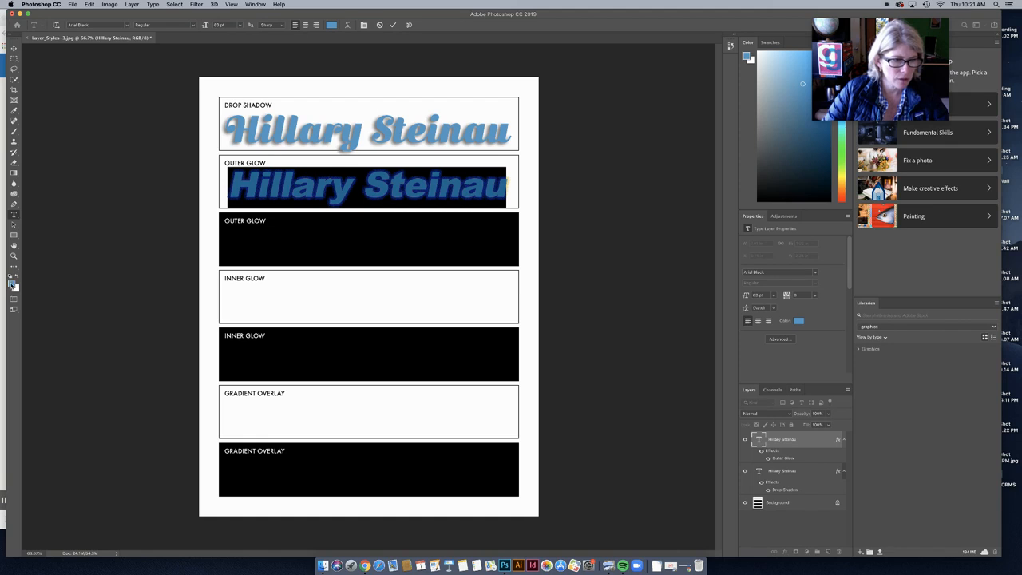
click(11, 282)
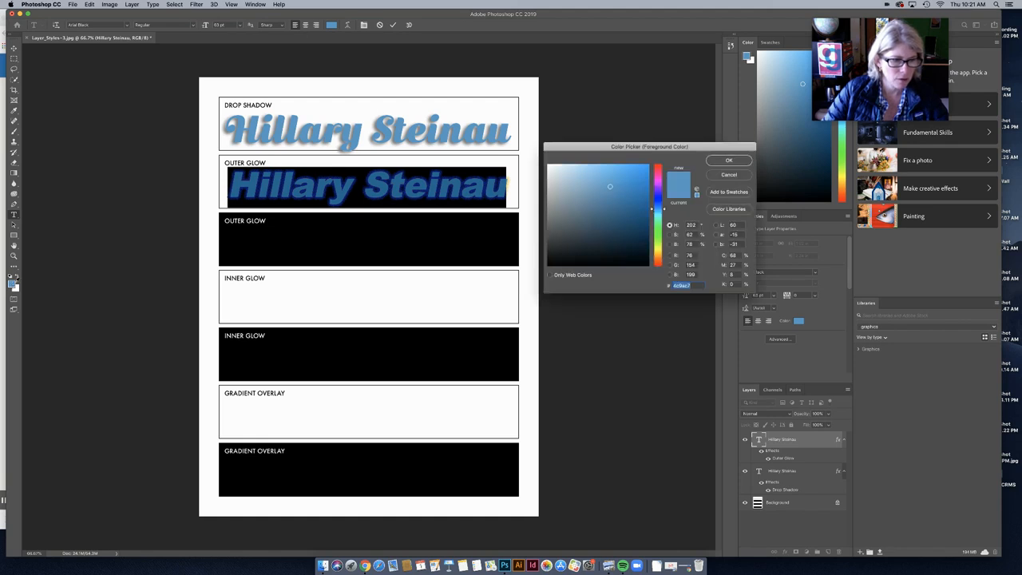
drag(610, 187, 548, 250)
click(710, 163)
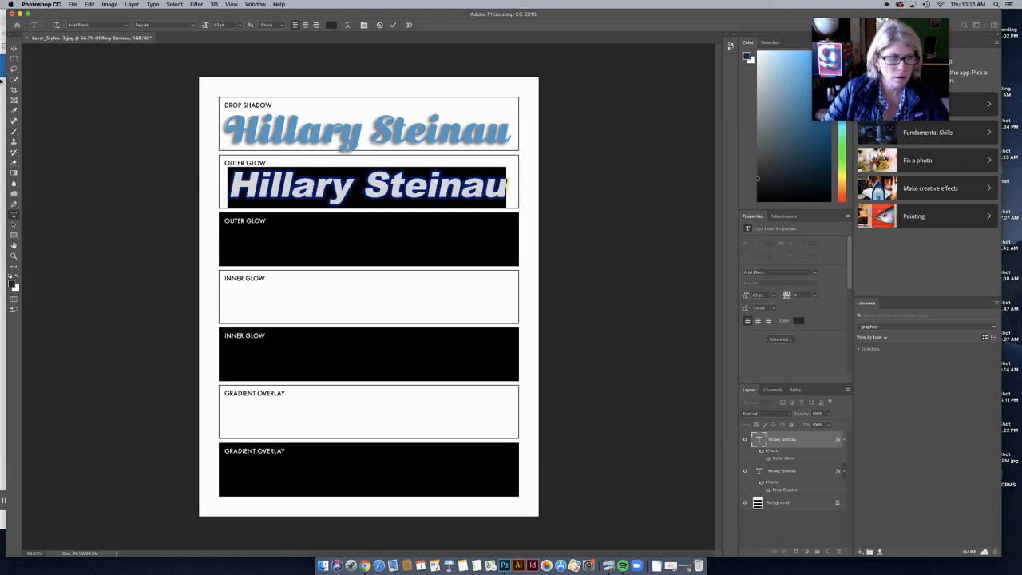
click(14, 48)
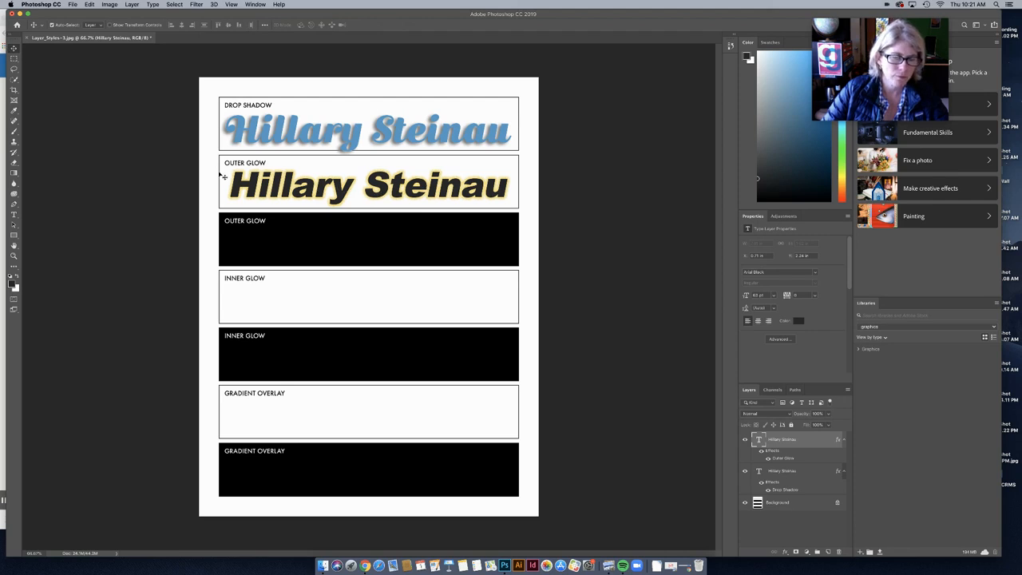
Step: Type the student's first name in the black Outer Glow box and nudge it right and down
click(14, 214)
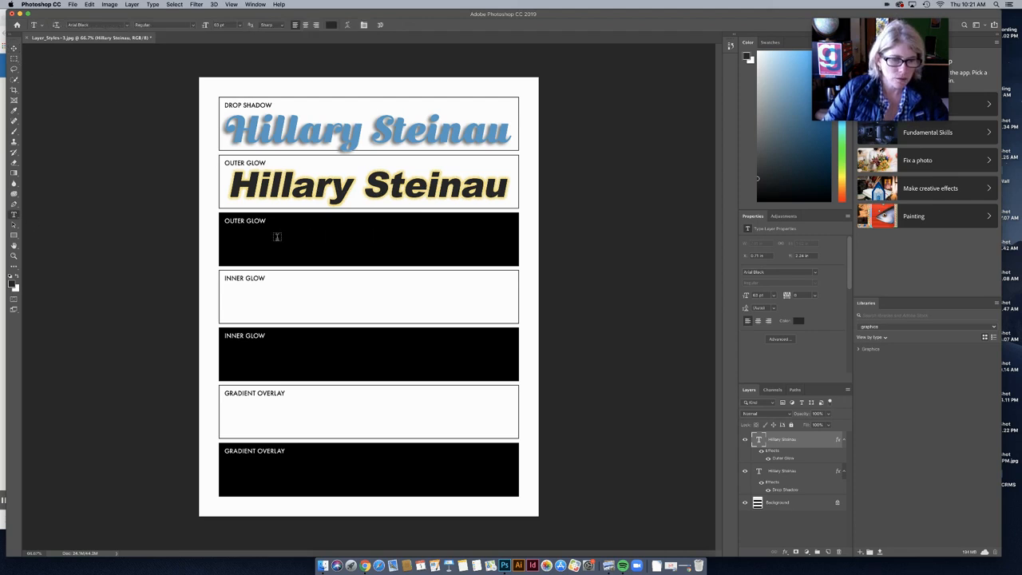
click(276, 237)
text(Hillary)
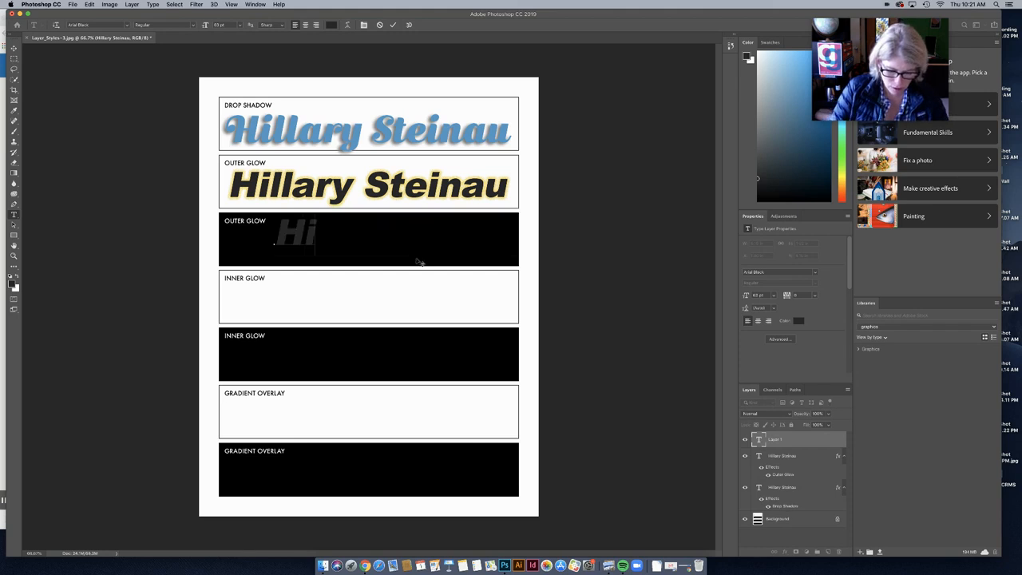
double_click(383, 240)
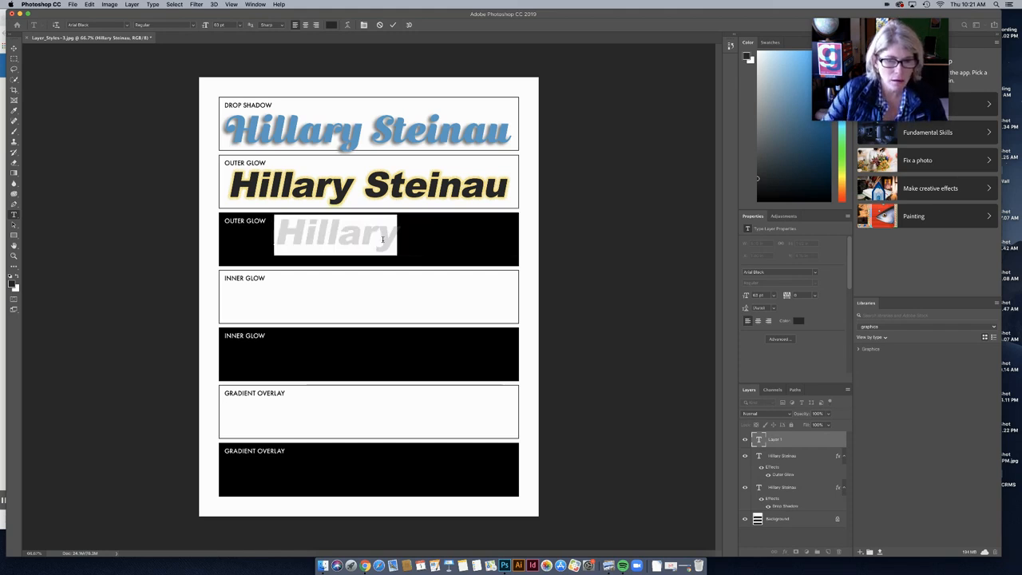
click(13, 48)
mouse_move(334, 238)
mouse_down()
mouse_move(358, 231)
mouse_move(344, 245)
mouse_up()
Step: Recolour the first name near-black #020202 and locate it on the black background
click(13, 214)
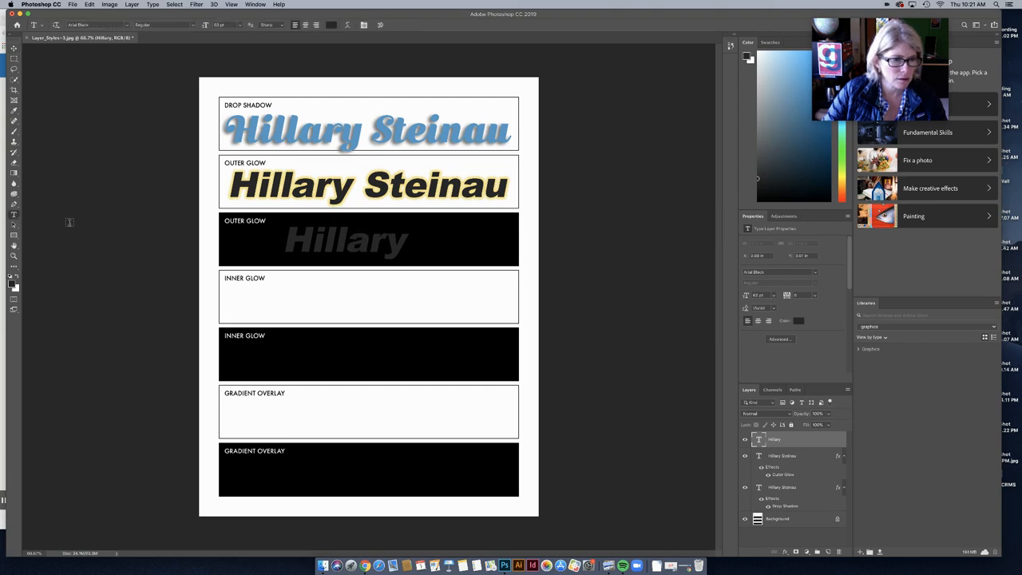
double_click(336, 243)
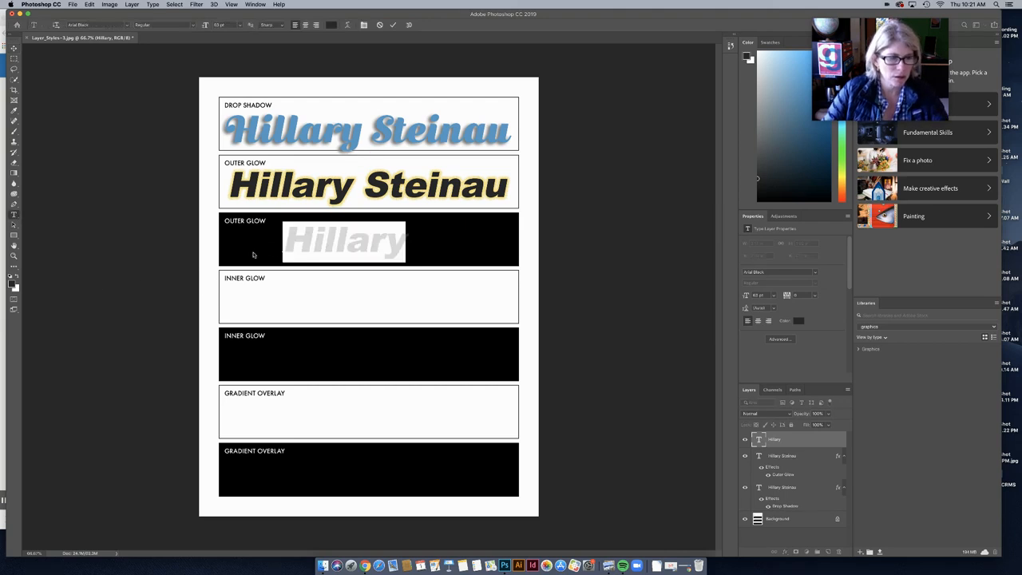
click(12, 284)
click(548, 265)
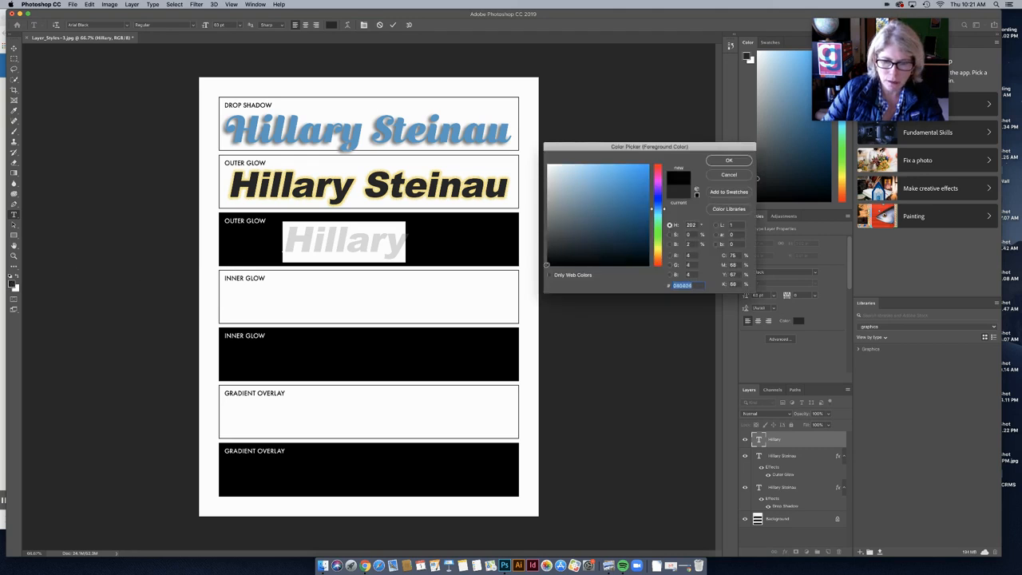
click(729, 162)
click(152, 165)
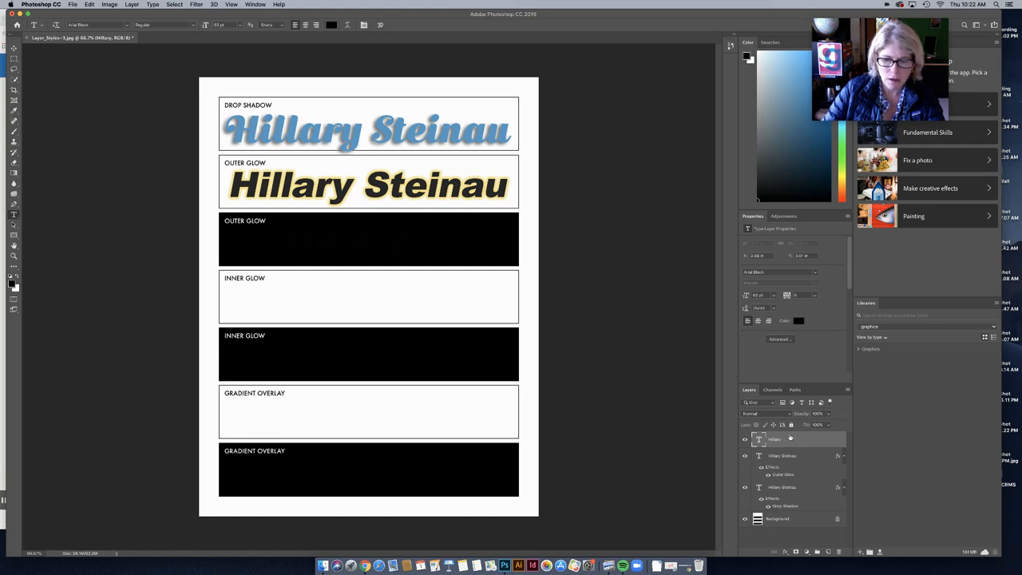
double_click(324, 236)
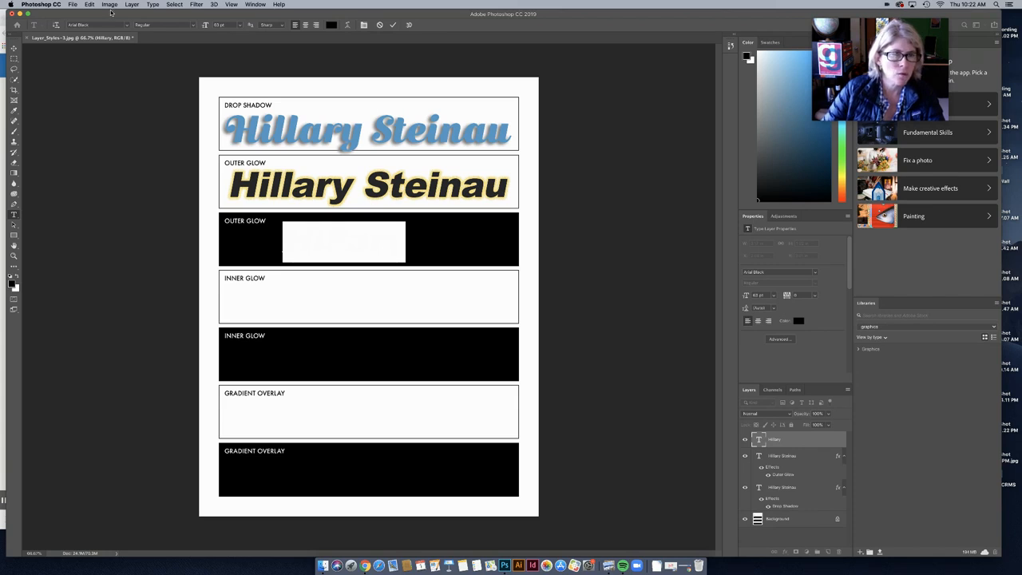
Step: Give the near-black first name a green outer glow with lower opacity and spread 100
click(133, 5)
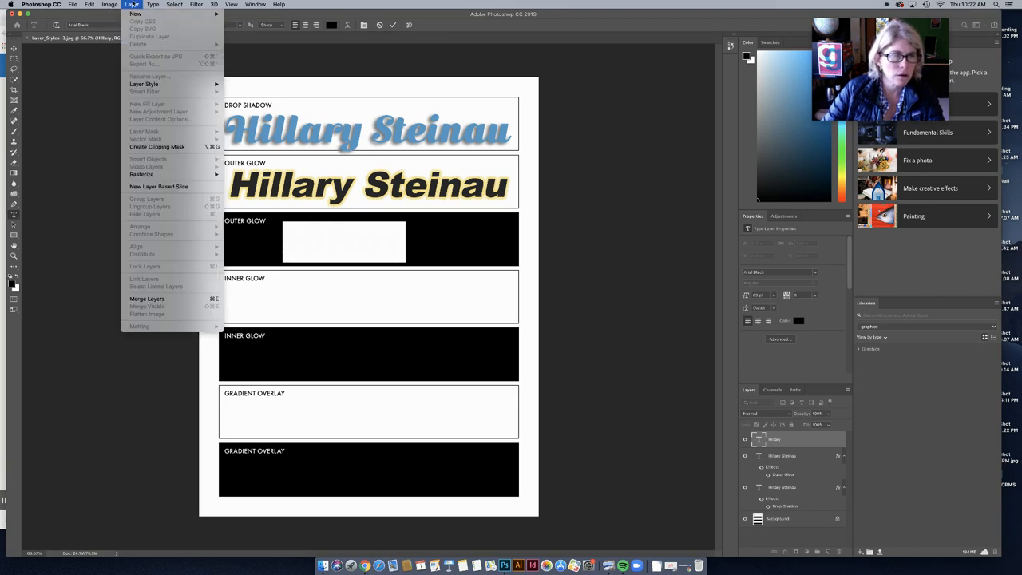
mouse_move(168, 83)
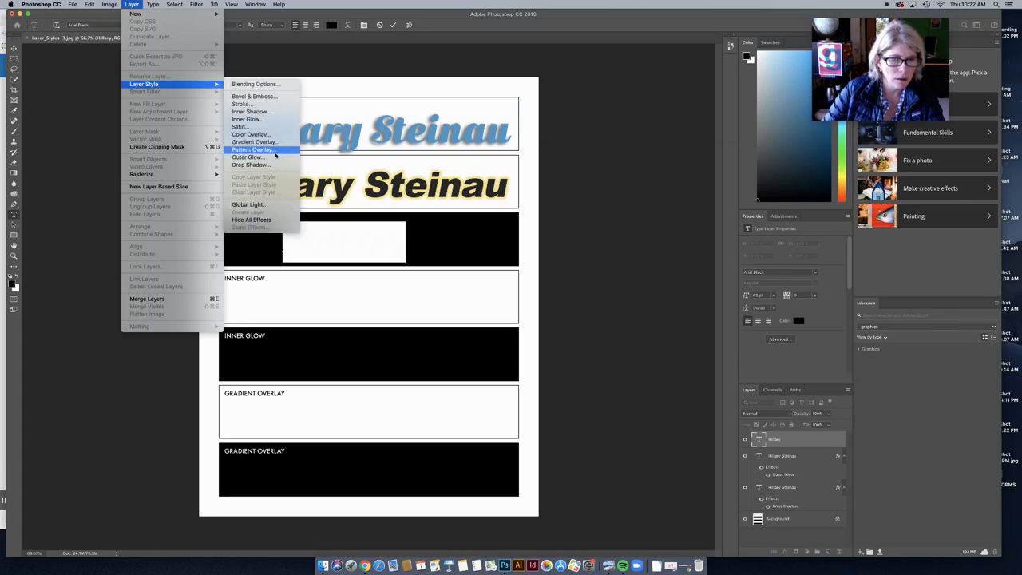
click(273, 157)
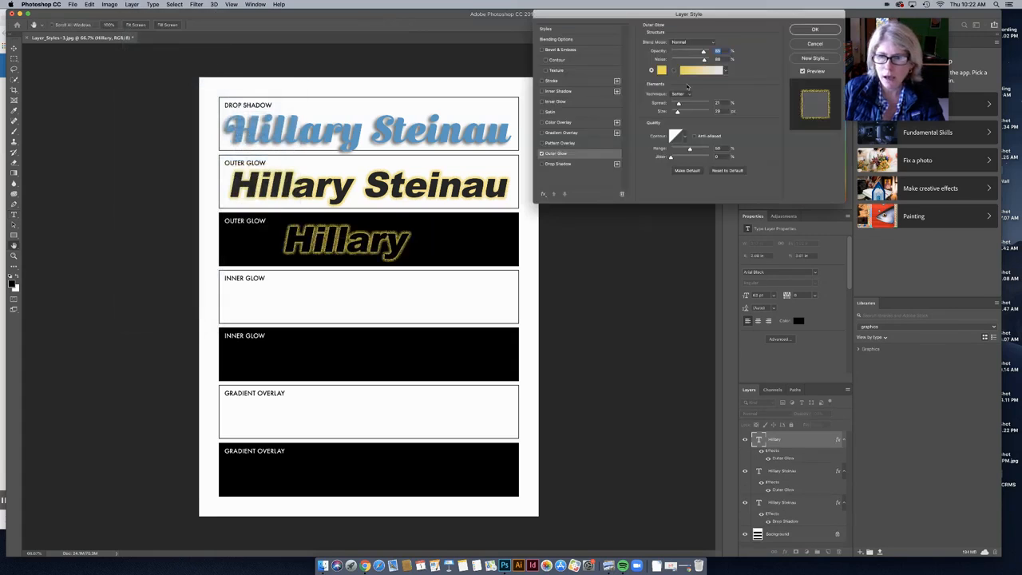
click(662, 71)
drag(652, 251, 652, 233)
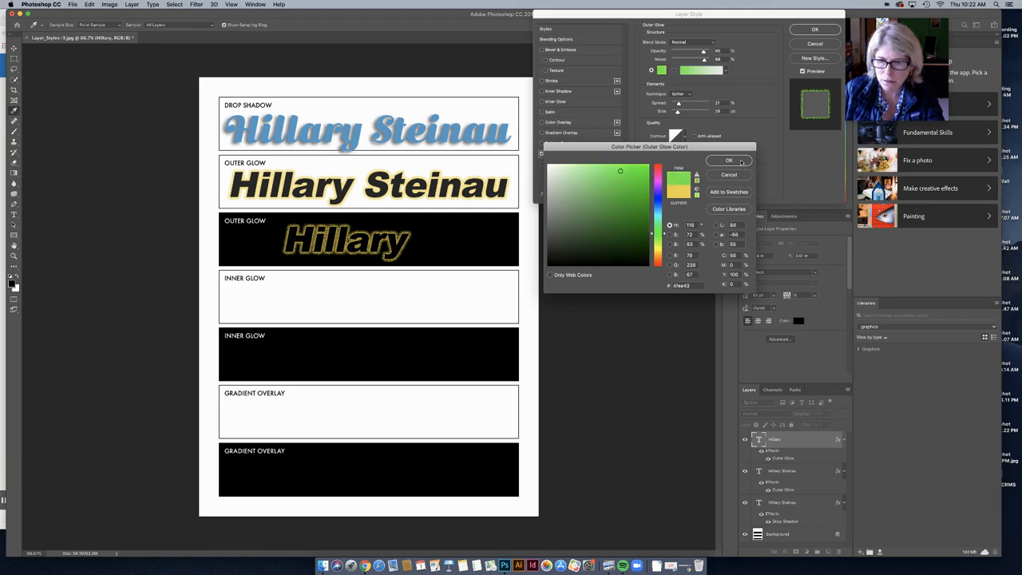
click(729, 161)
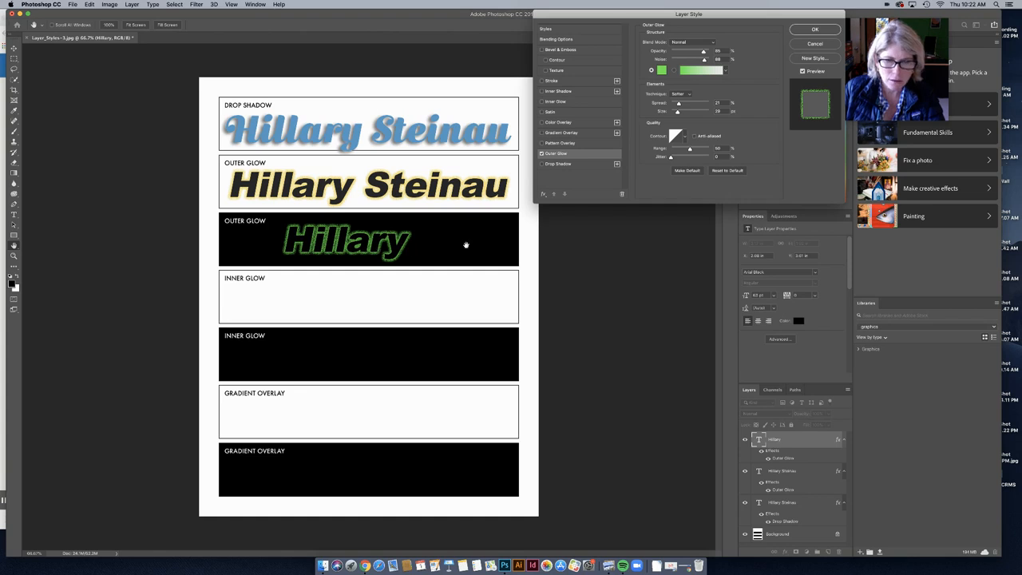
key(super+plus)
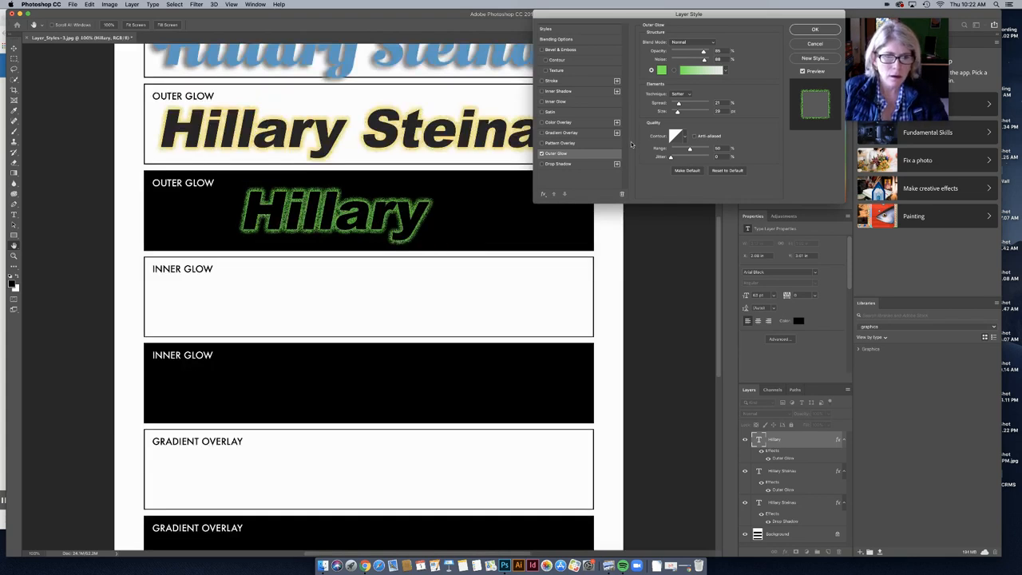
drag(702, 52, 689, 53)
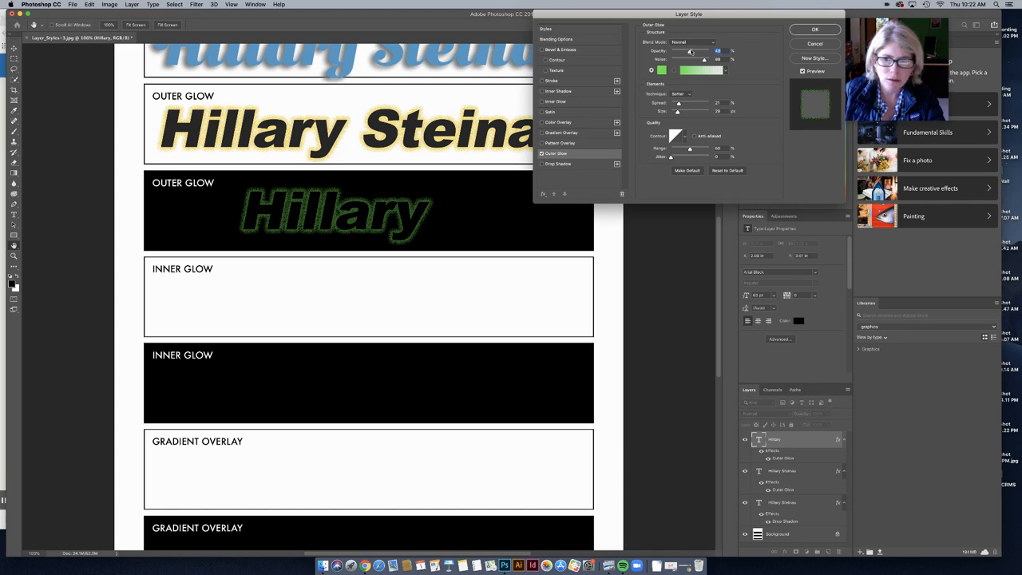
mouse_move(678, 104)
mouse_down()
mouse_move(723, 106)
mouse_move(683, 113)
mouse_up()
click(809, 30)
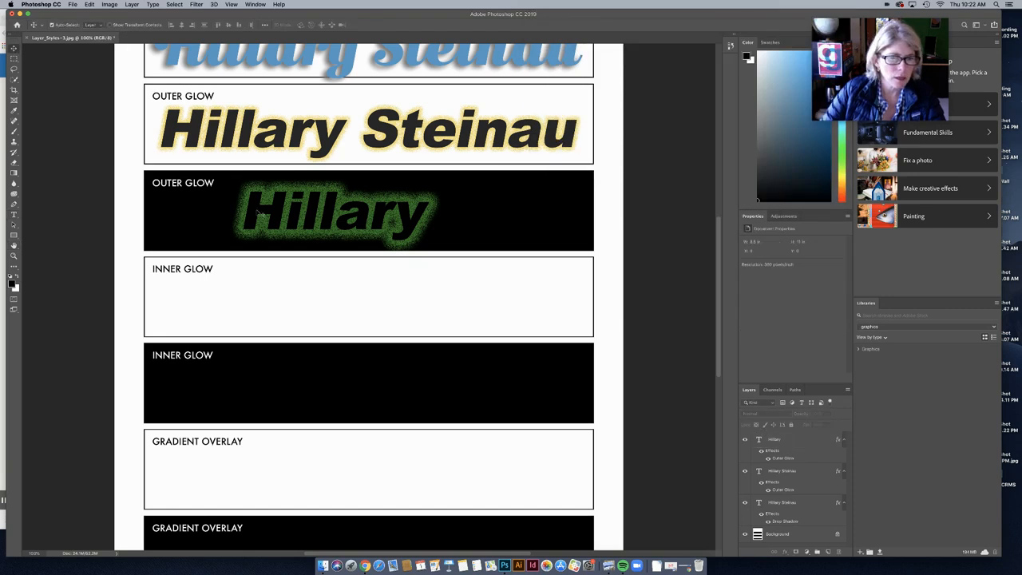
Step: Type the first name in the white Inner Glow box and move it right and down
click(14, 214)
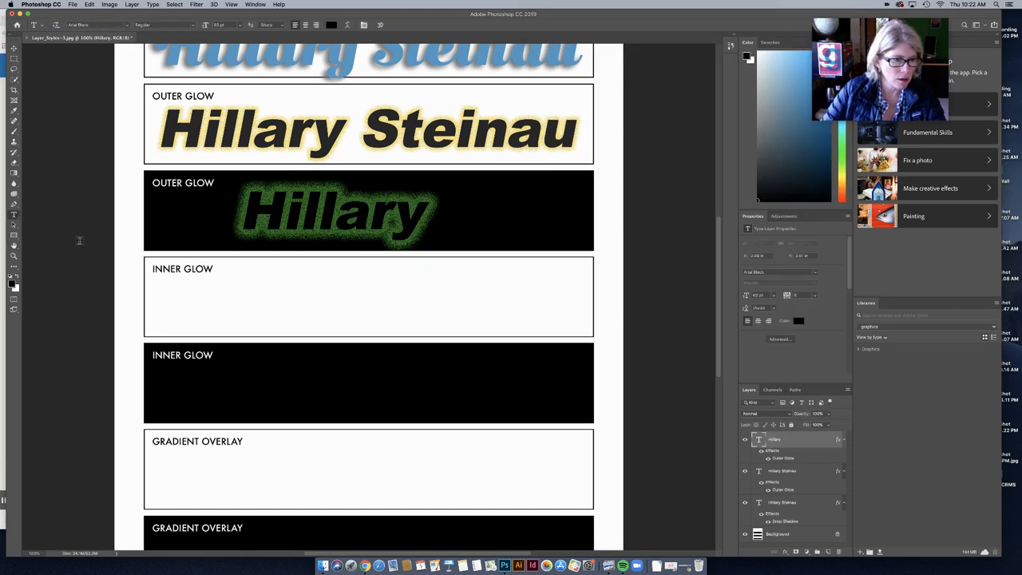
click(219, 299)
text(Hillary)
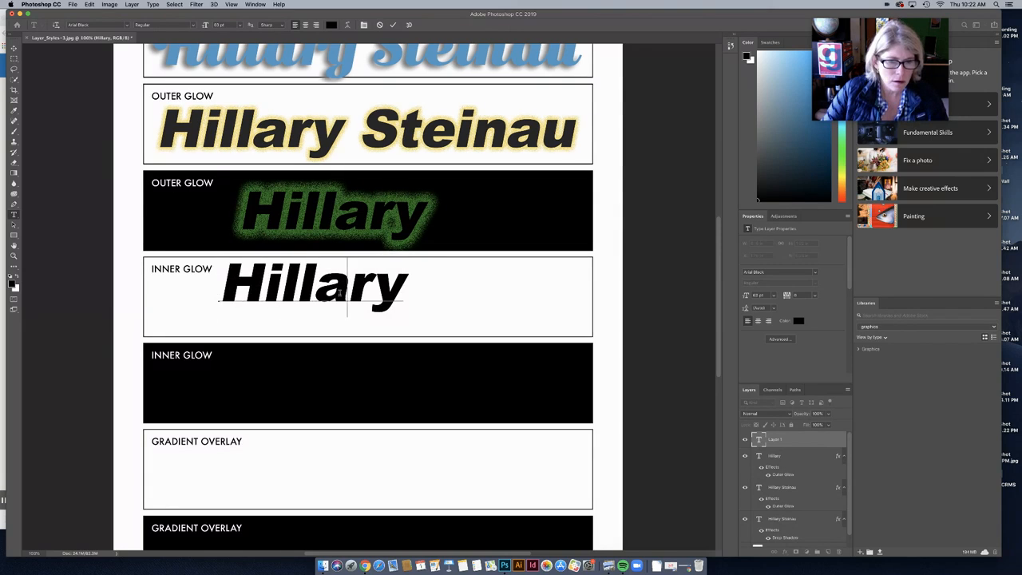
double_click(339, 293)
click(14, 49)
drag(337, 293, 377, 301)
Step: Switch the text to Impact, retype the first name in capitals, and select it all
click(14, 214)
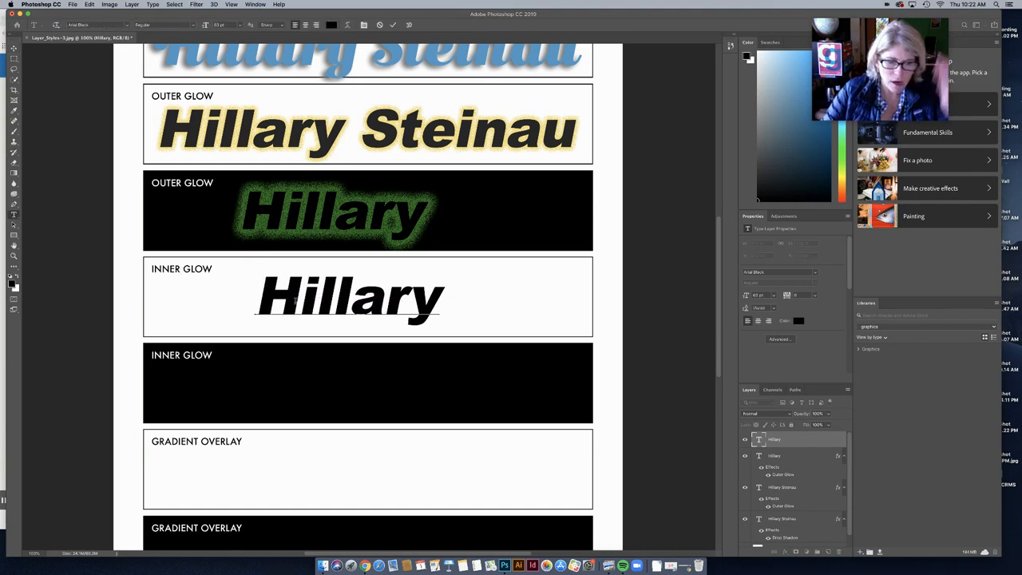
double_click(280, 298)
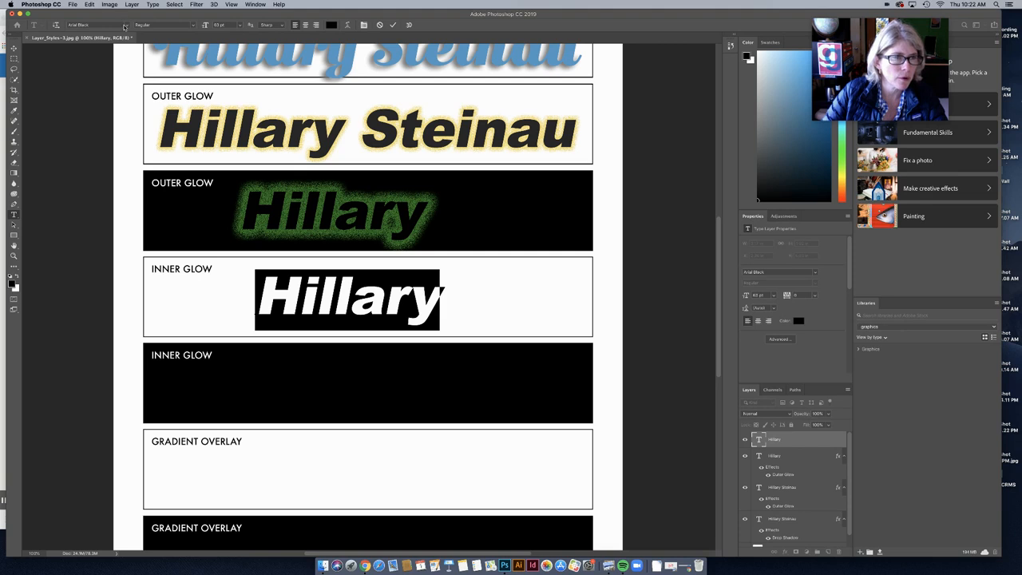
click(126, 25)
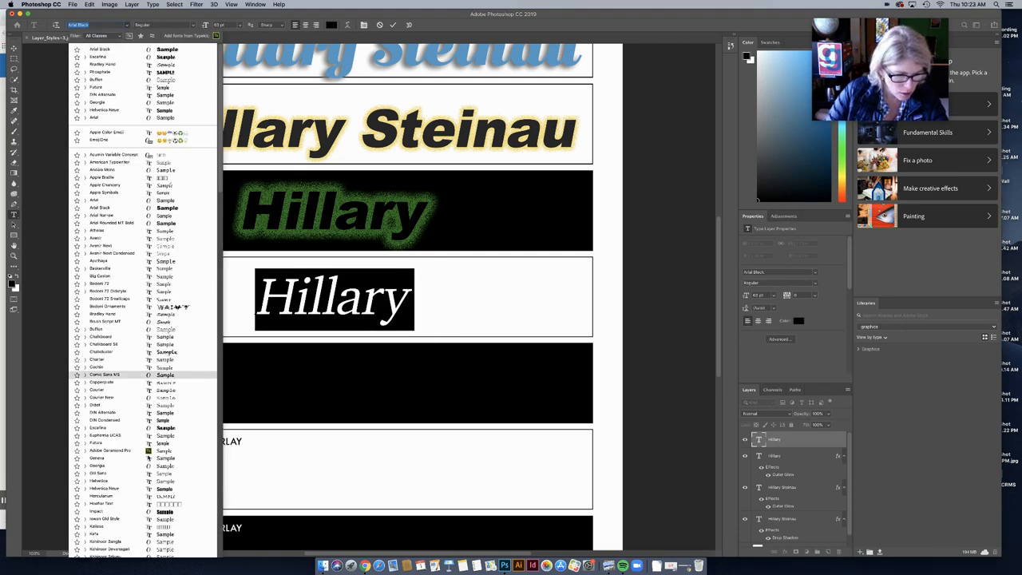
click(162, 511)
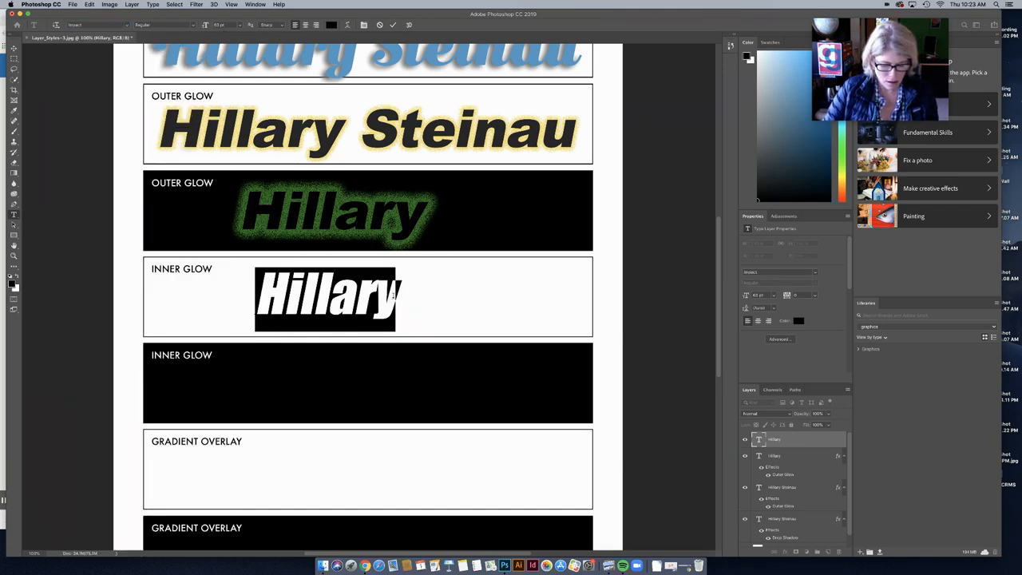
text(HILLA)
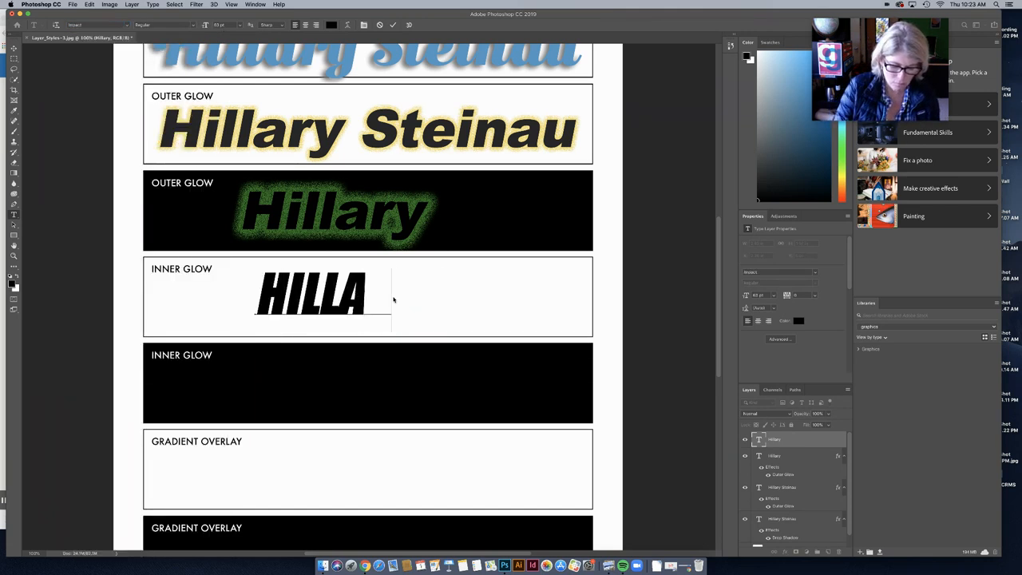
text(RY)
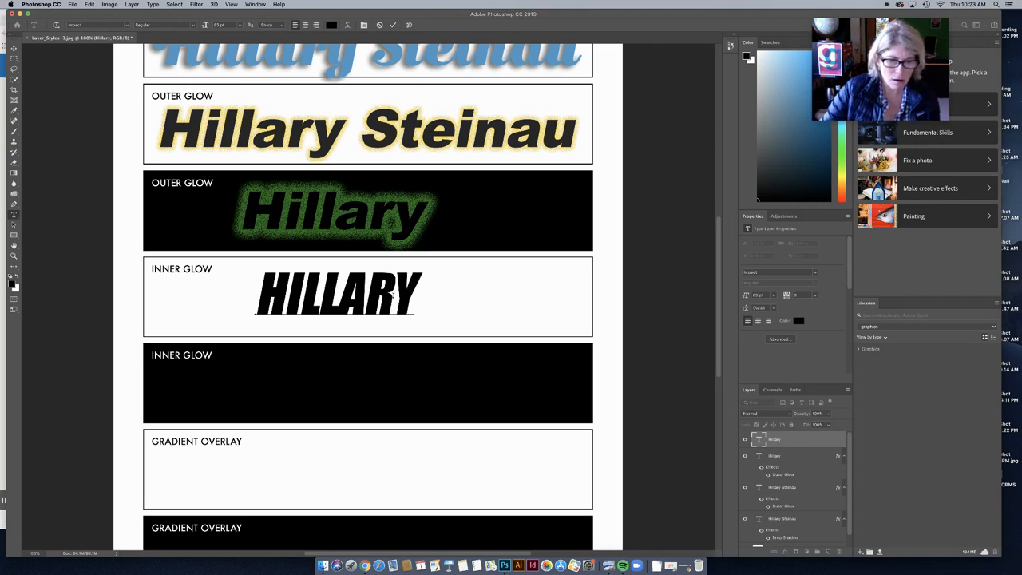
key(super+a)
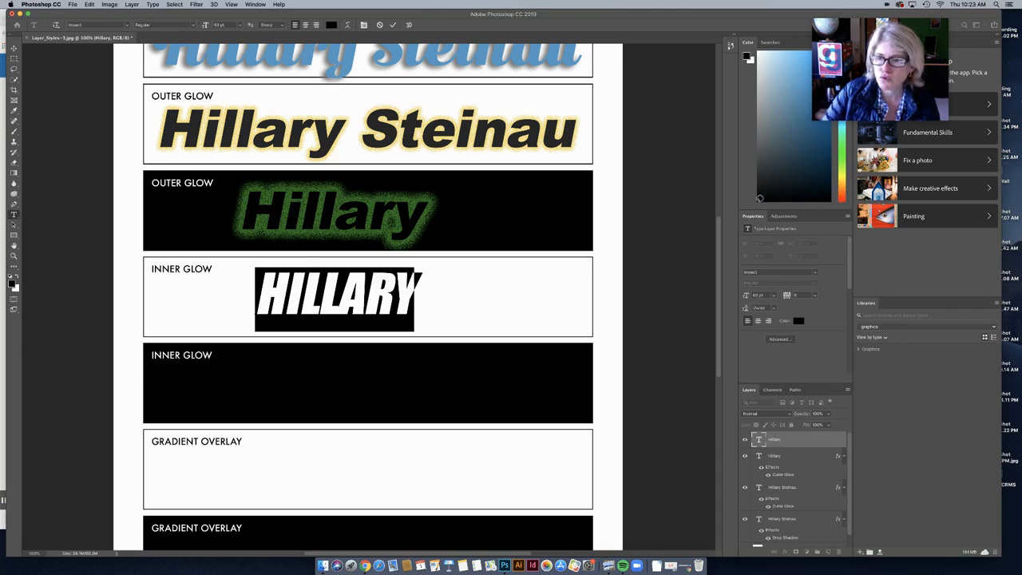
Step: Recolour the Impact HILLARY text in the white Inner Glow row dark green
mouse_move(761, 197)
mouse_down()
mouse_move(783, 155)
mouse_move(828, 171)
mouse_up()
click(11, 283)
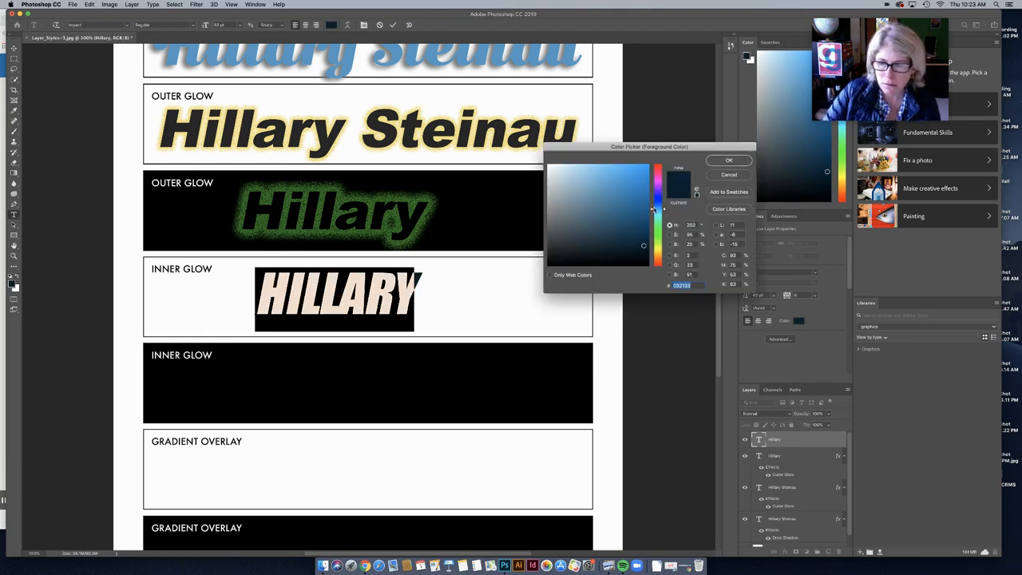
mouse_move(653, 209)
mouse_down()
mouse_move(654, 242)
mouse_move(640, 226)
mouse_up()
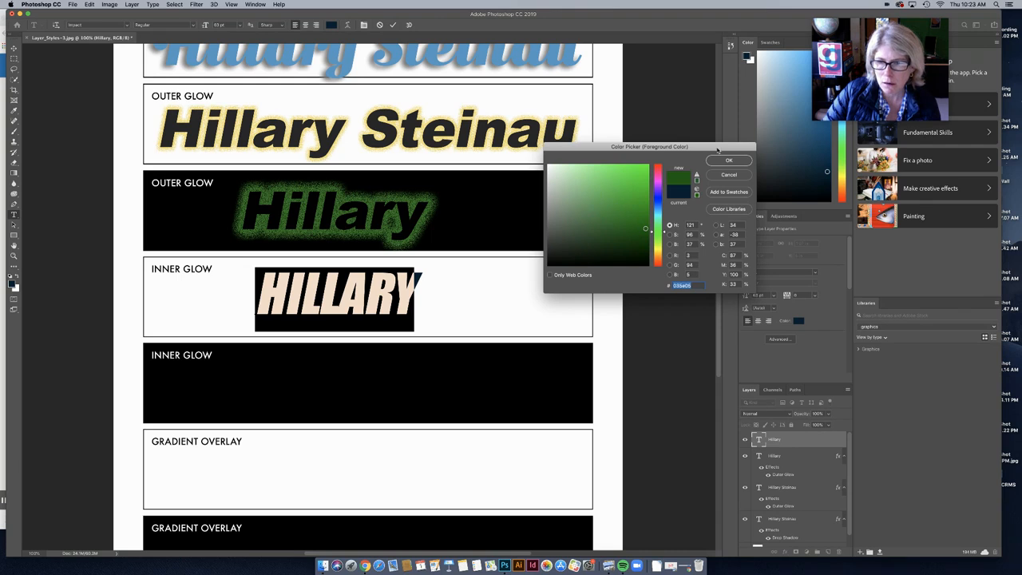
click(727, 160)
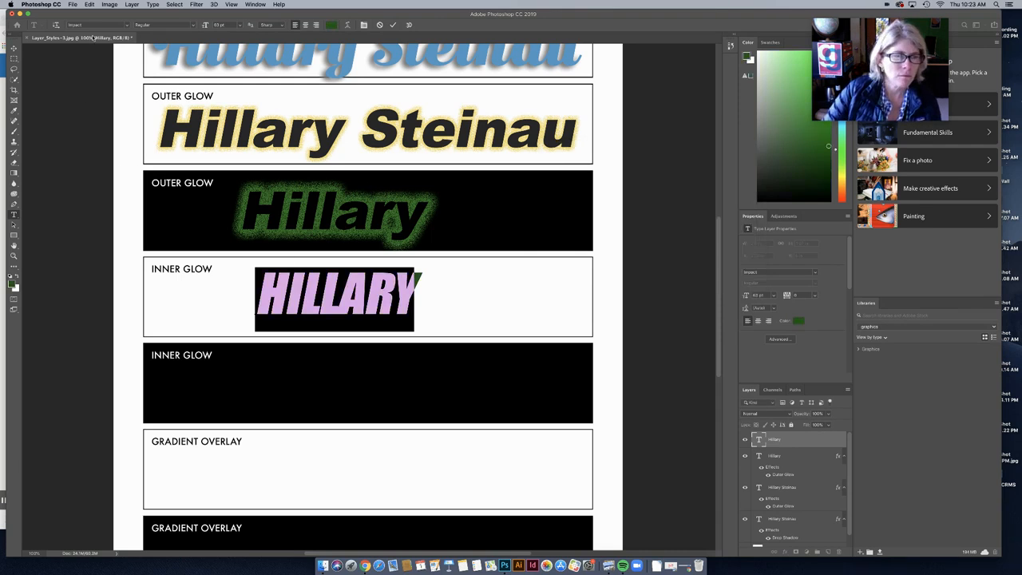
click(132, 5)
mouse_move(184, 84)
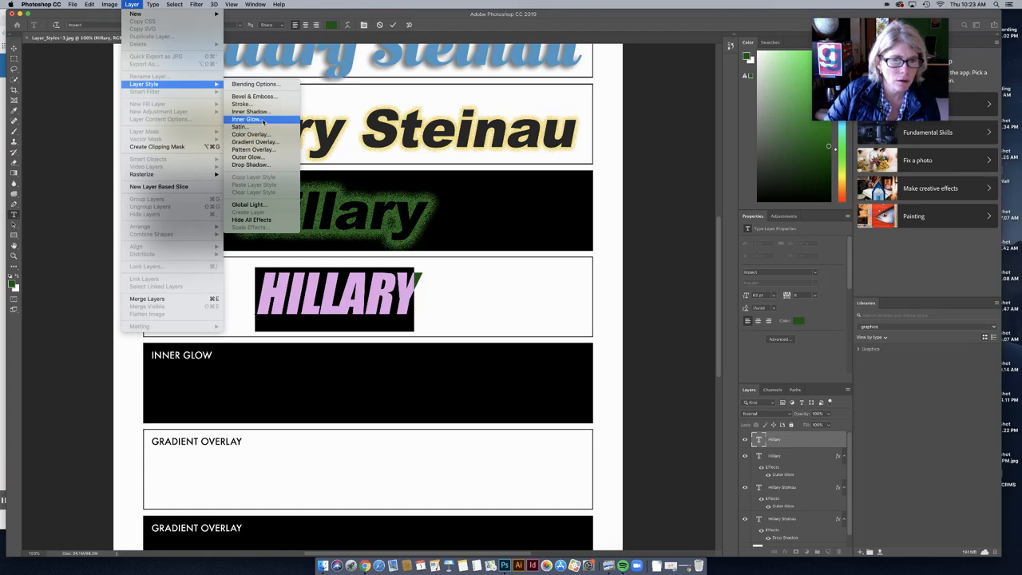
Step: Add a pale yellow Inner Glow to HILLARY, then zoom in and tune its opacity and noise
click(246, 119)
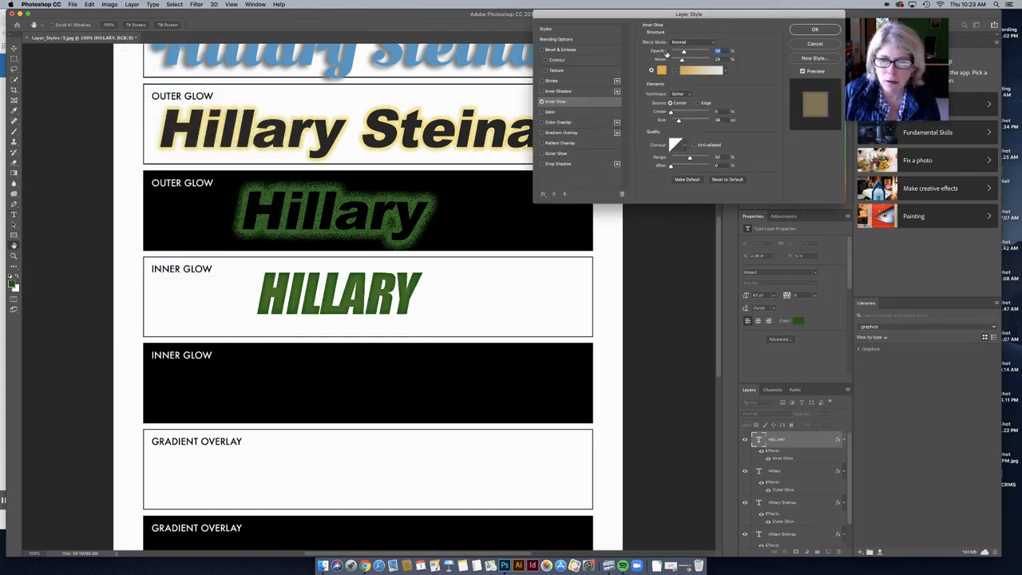
click(661, 70)
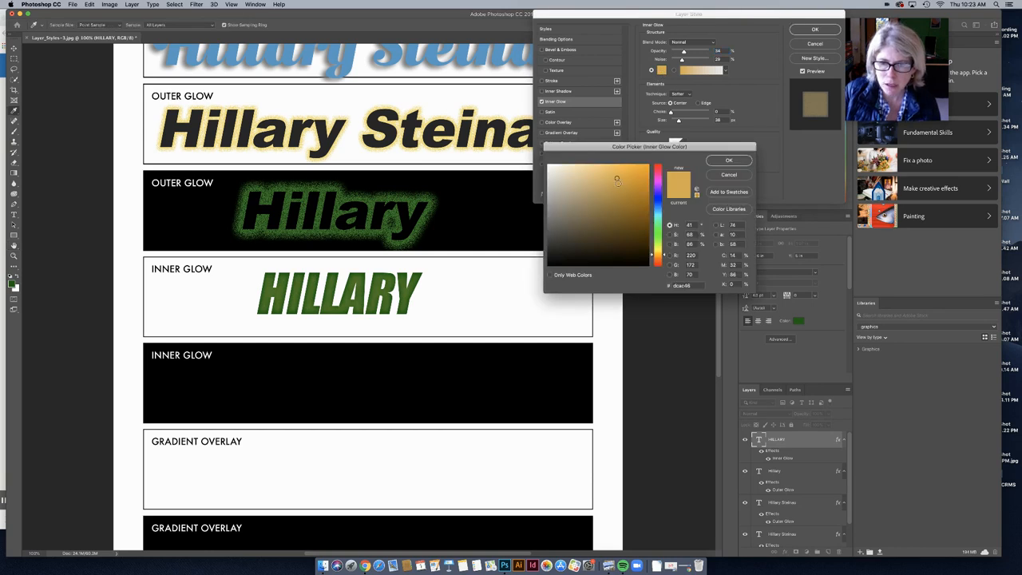
drag(616, 180, 558, 168)
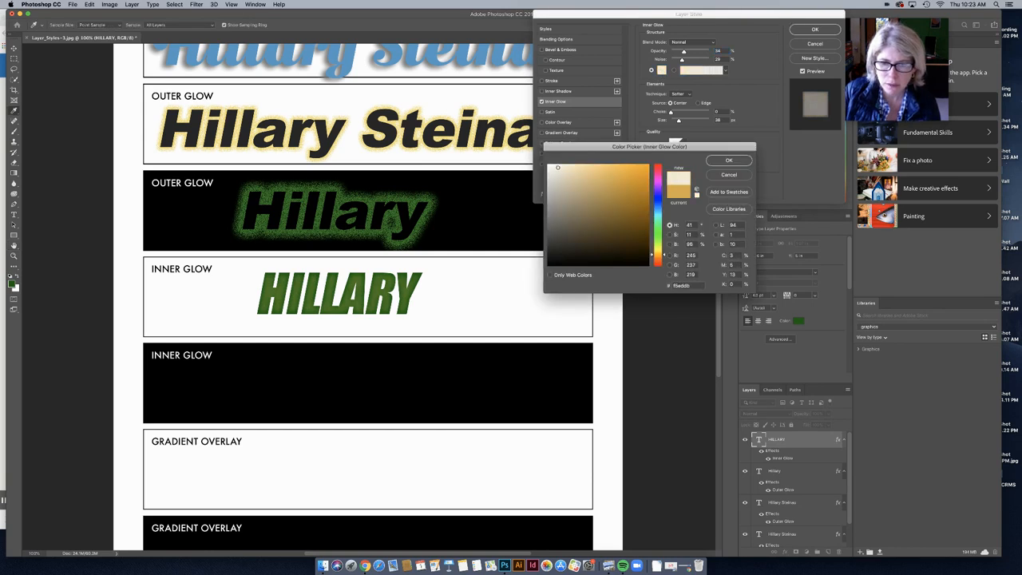
click(729, 160)
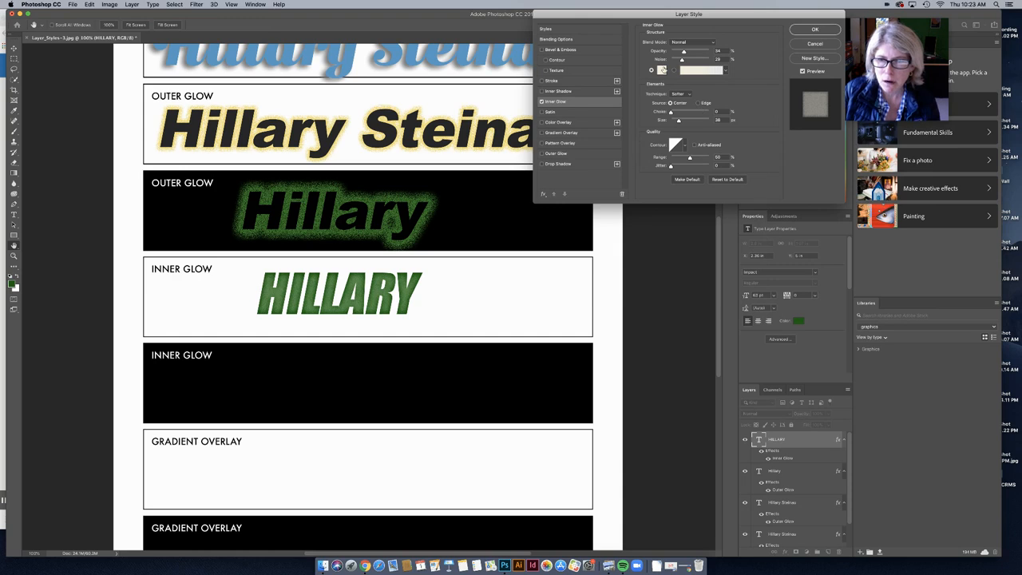
click(662, 70)
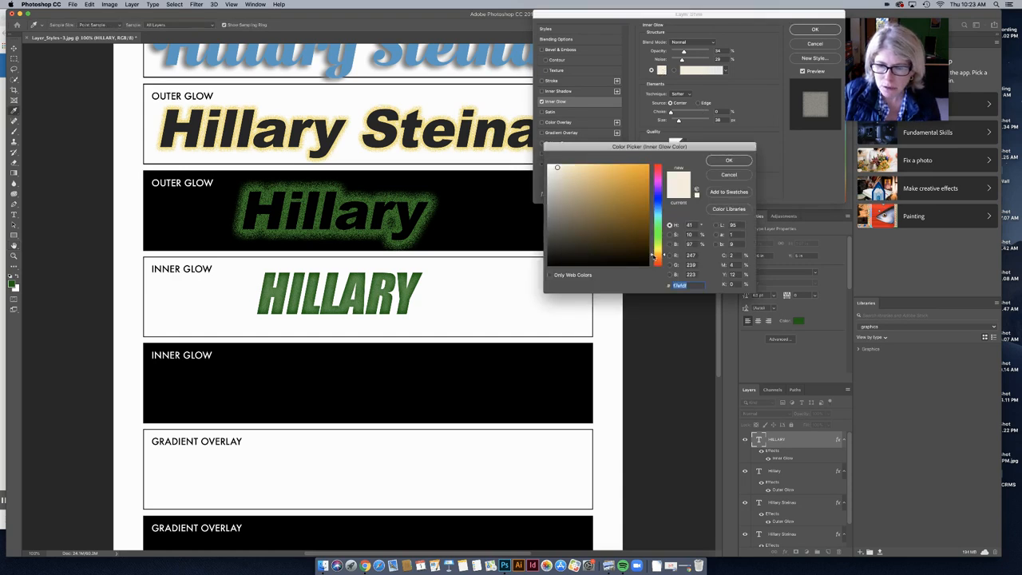
drag(652, 254, 652, 250)
click(612, 164)
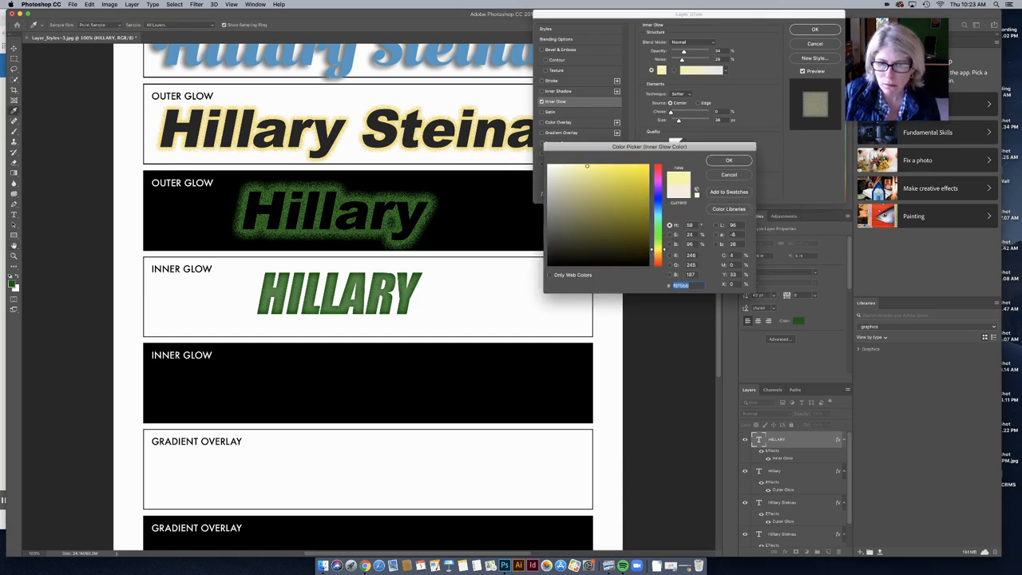
click(728, 160)
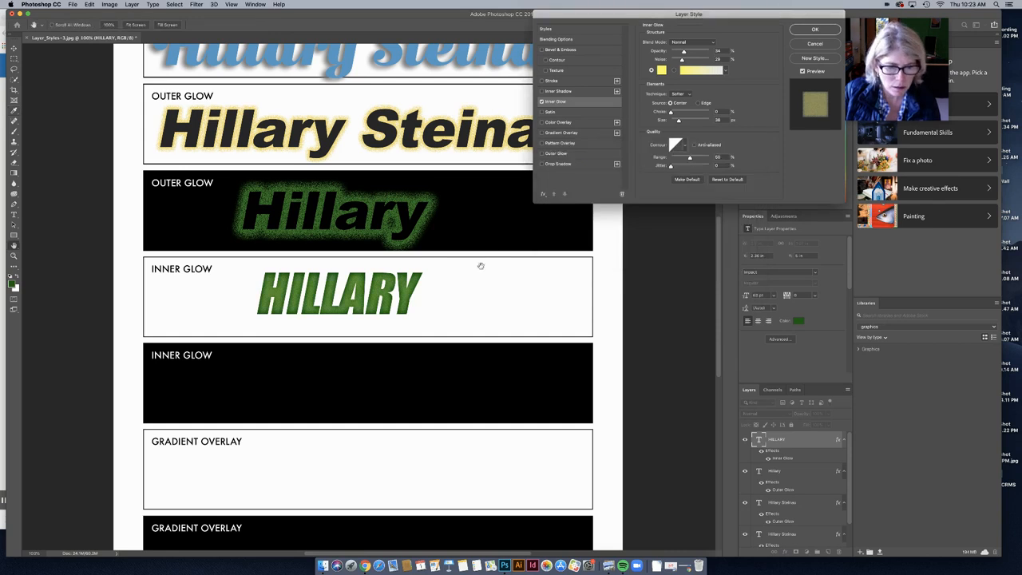
key(super+equal)
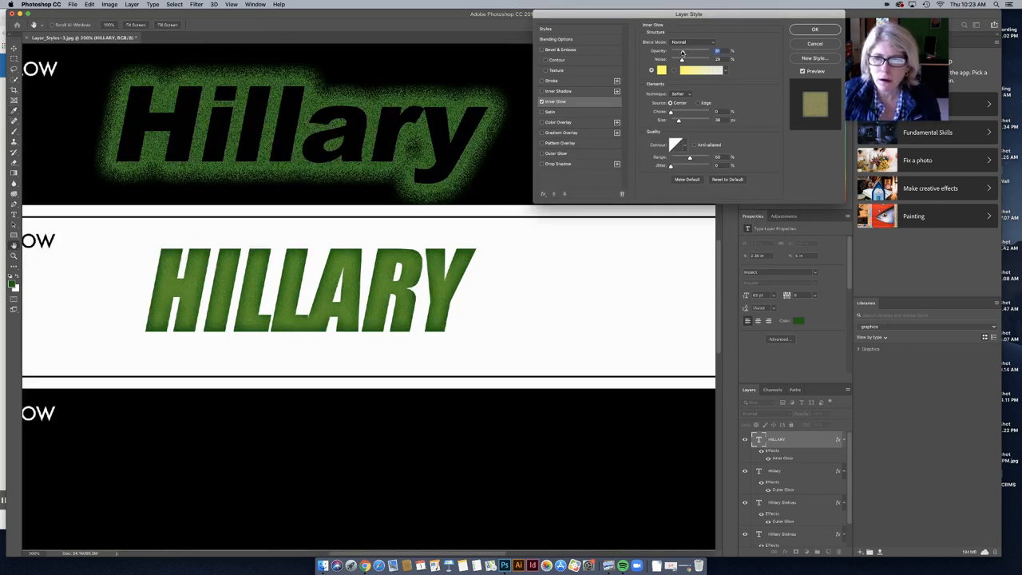
mouse_move(683, 52)
mouse_down()
mouse_move(669, 51)
mouse_move(718, 52)
mouse_move(683, 61)
mouse_move(694, 61)
mouse_up()
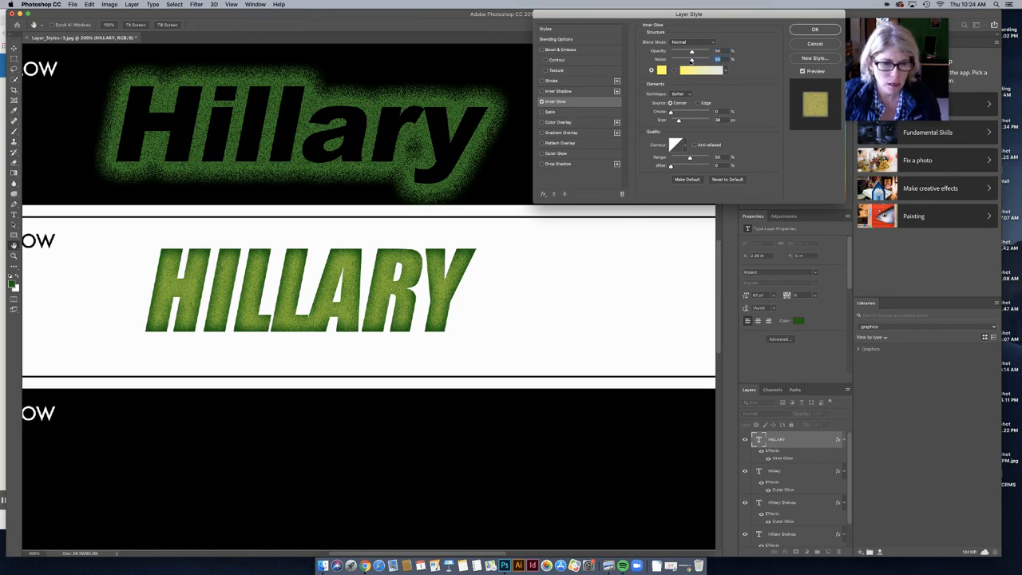
Step: Apply the inner glow, then type 'Hillary' in the black Gradient Overlay row and centre it
click(813, 31)
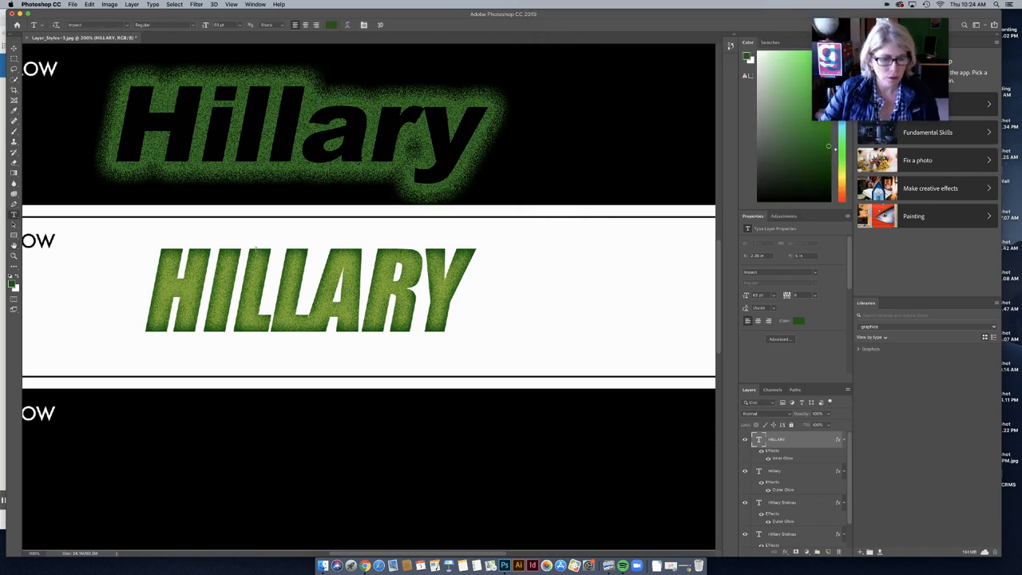
key(super+0)
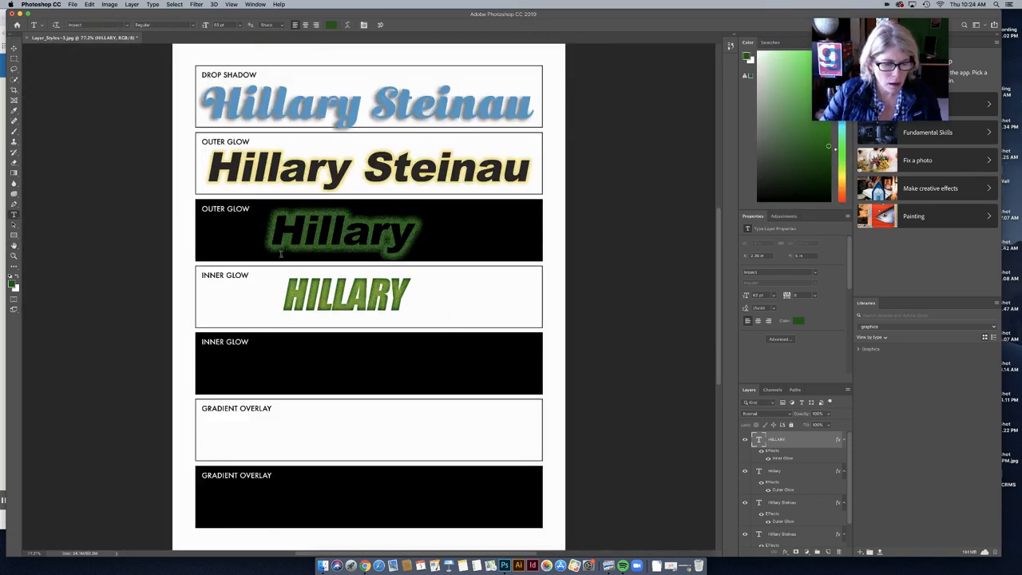
click(13, 51)
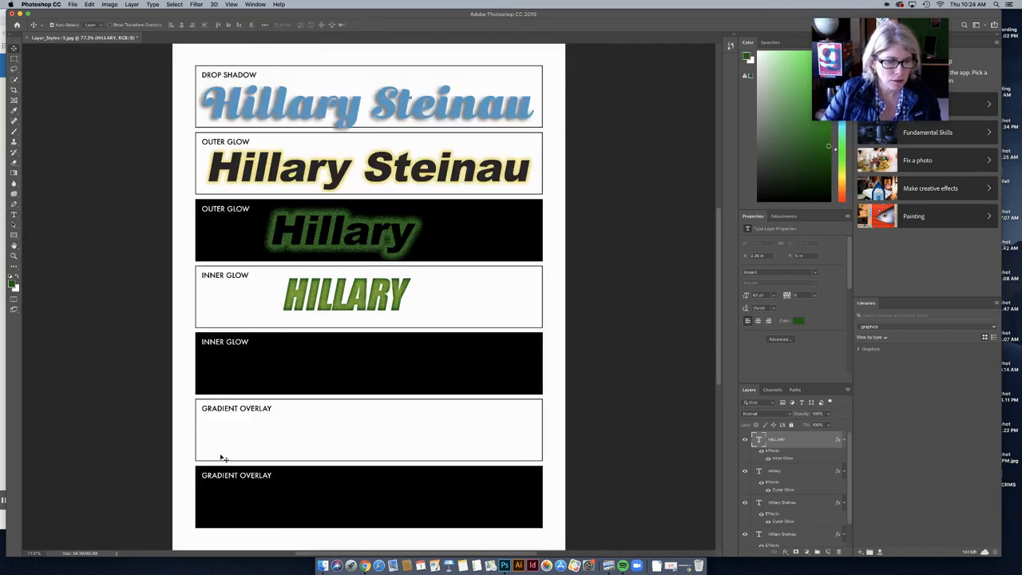
click(13, 215)
click(273, 499)
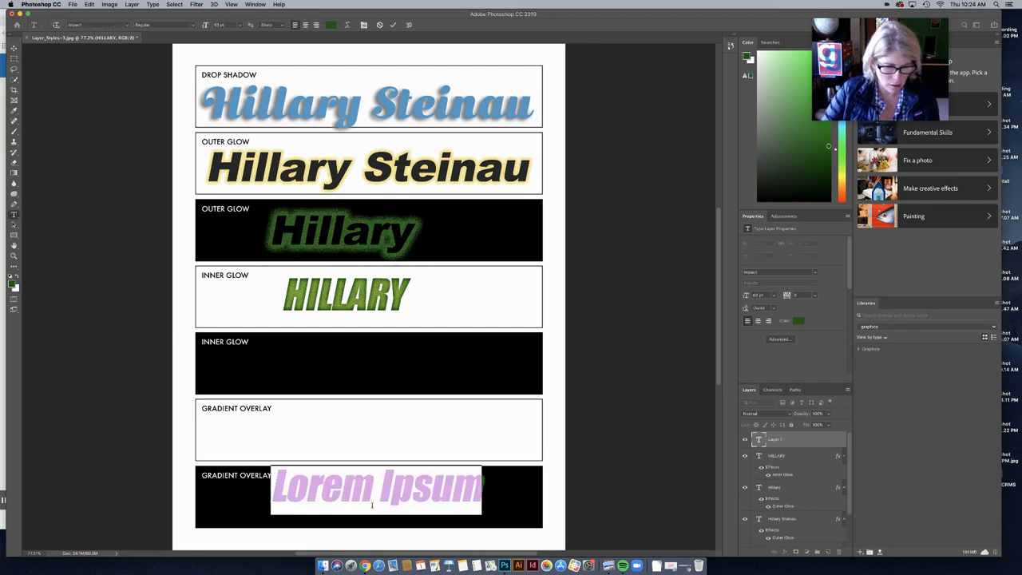
text(Hillary)
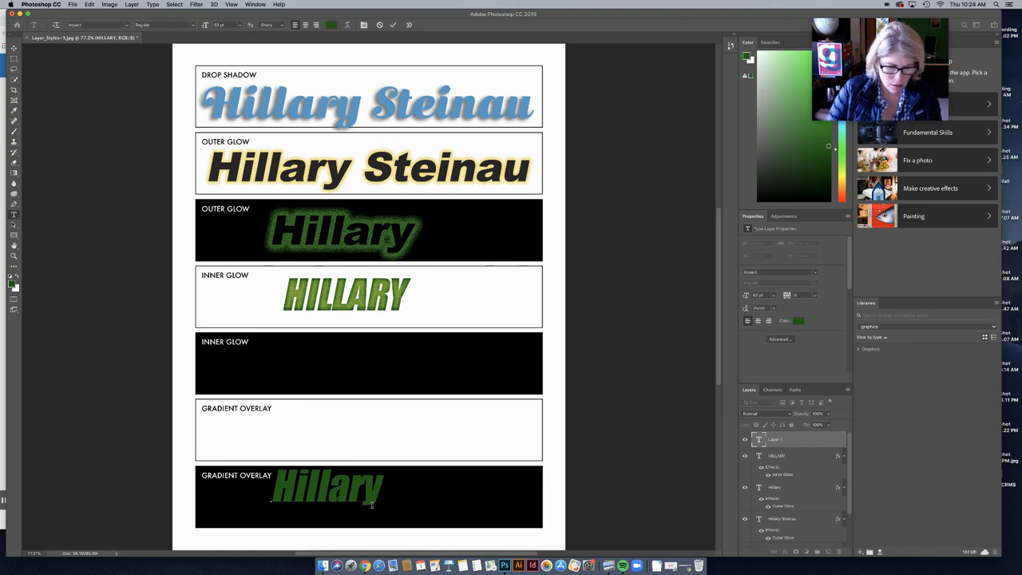
double_click(356, 494)
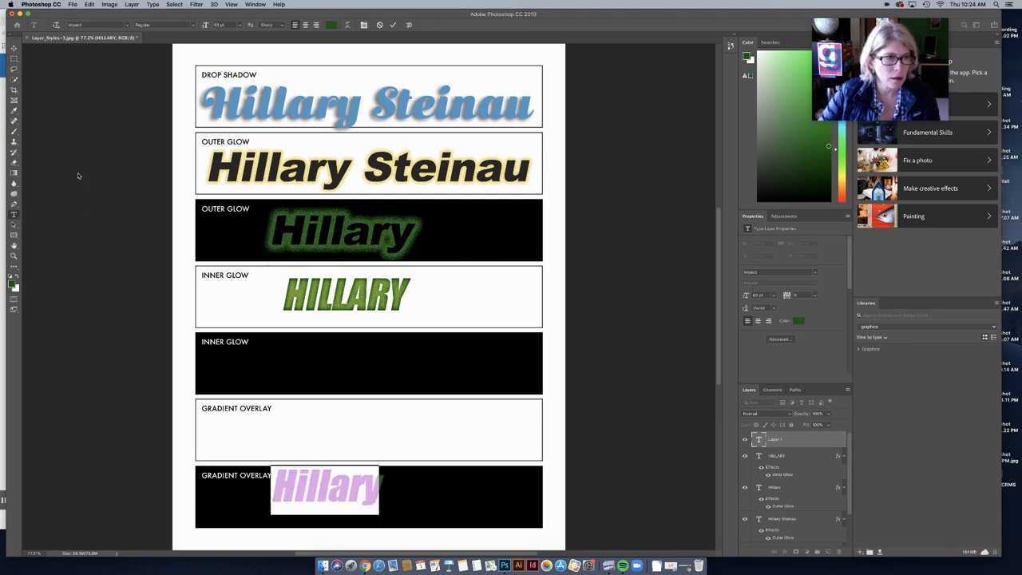
click(14, 48)
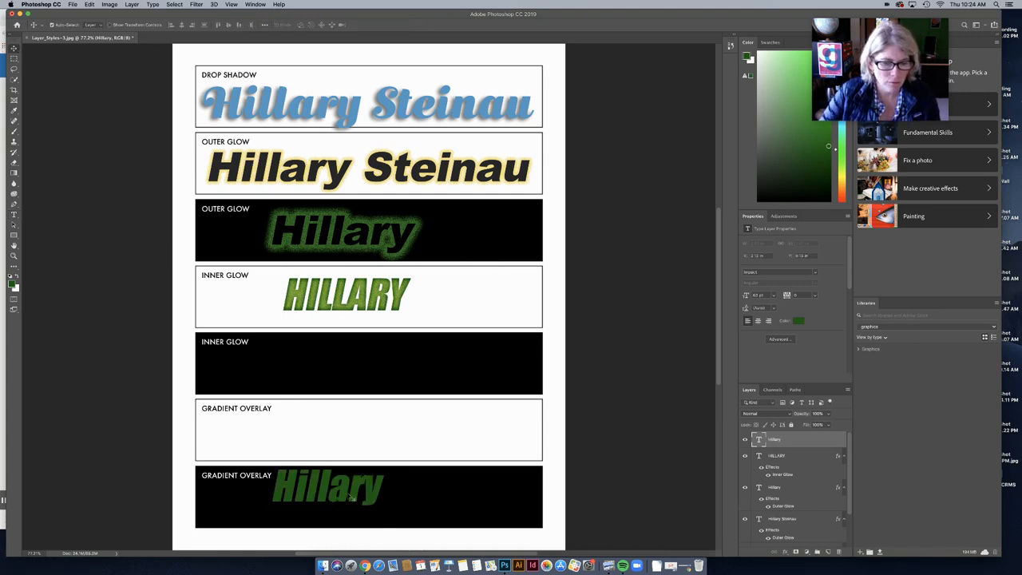
drag(349, 496, 379, 501)
Step: Change the new Hillary text's font to Phosphate Inline
click(14, 215)
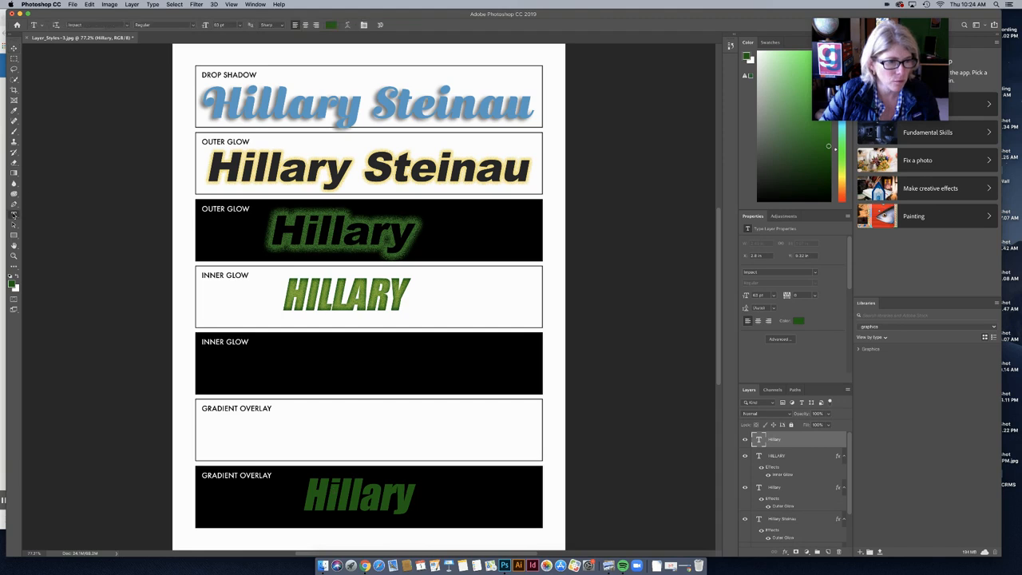
double_click(369, 493)
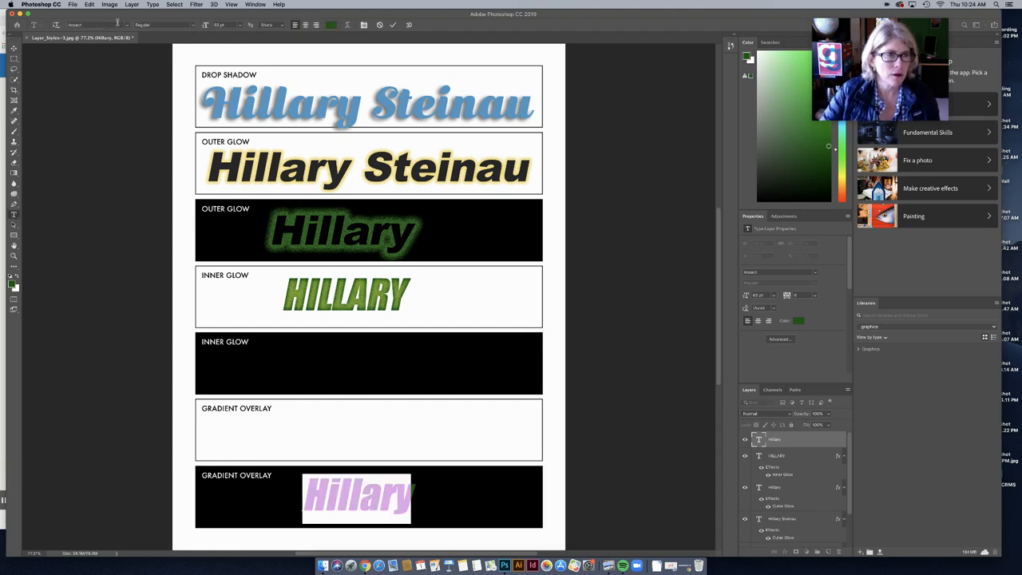
click(125, 24)
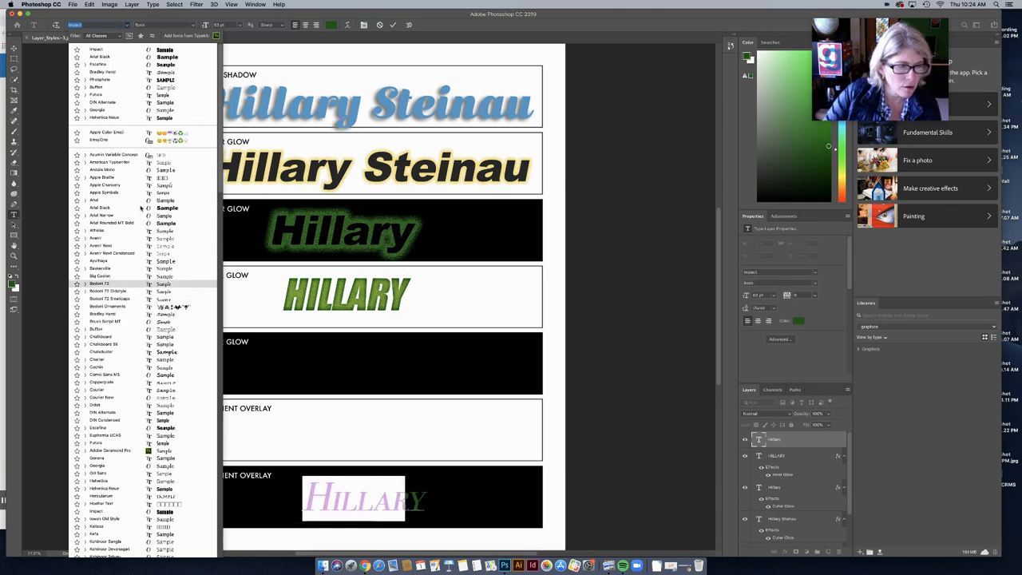
click(136, 79)
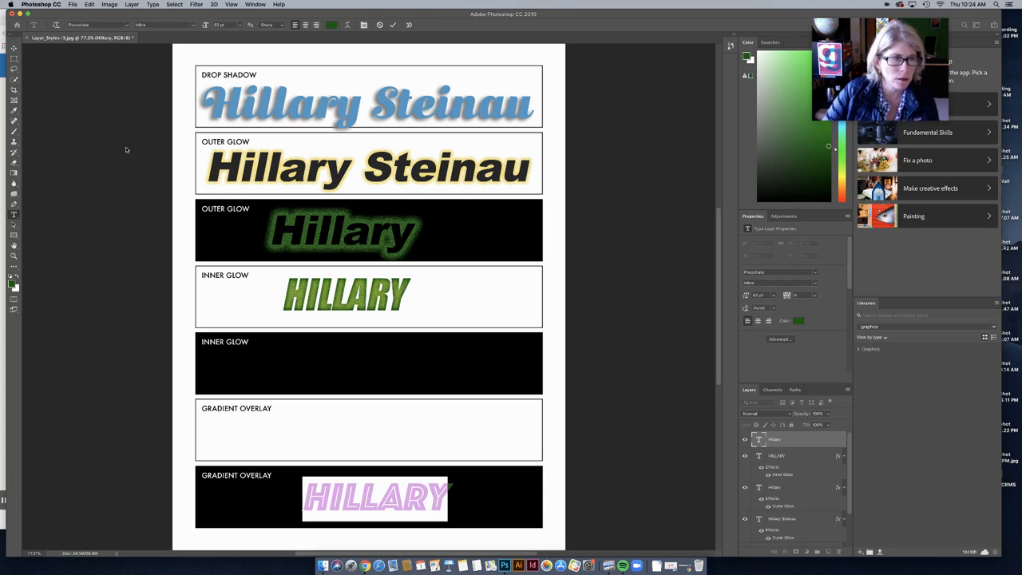
click(134, 4)
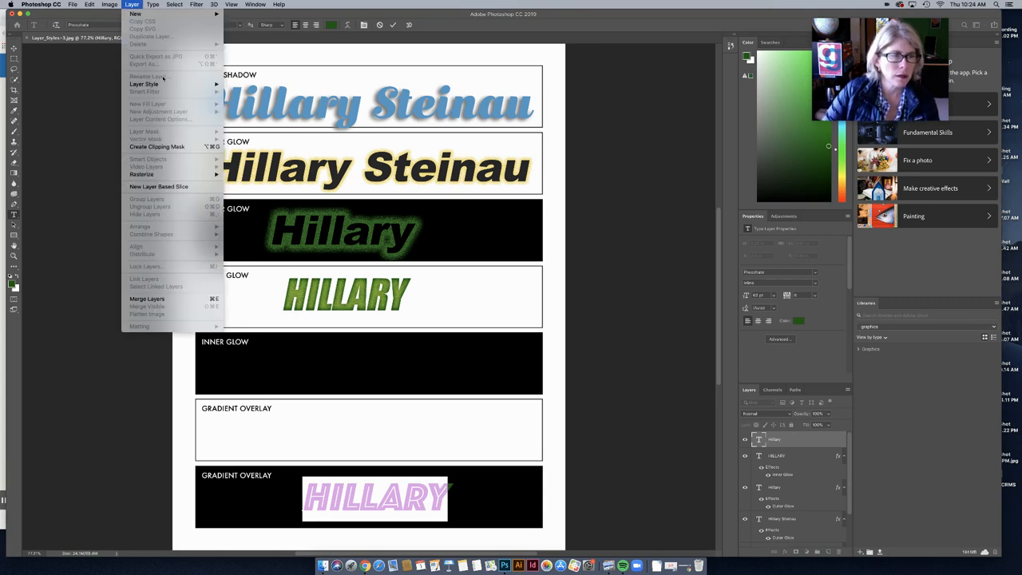
mouse_move(167, 86)
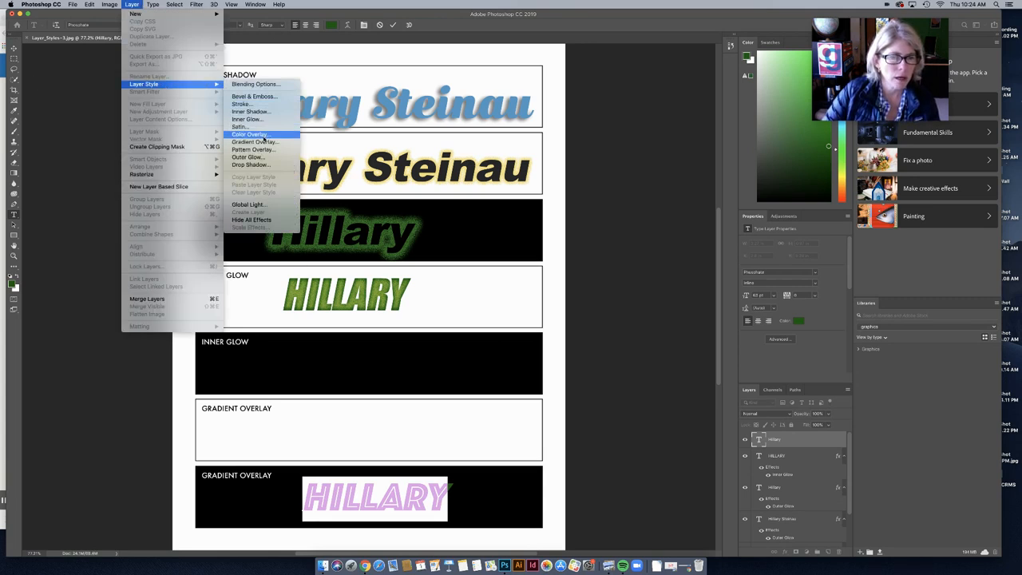
Step: Add a Gradient Overlay to the bottom HILLARY and choose the Black, White preset
click(264, 141)
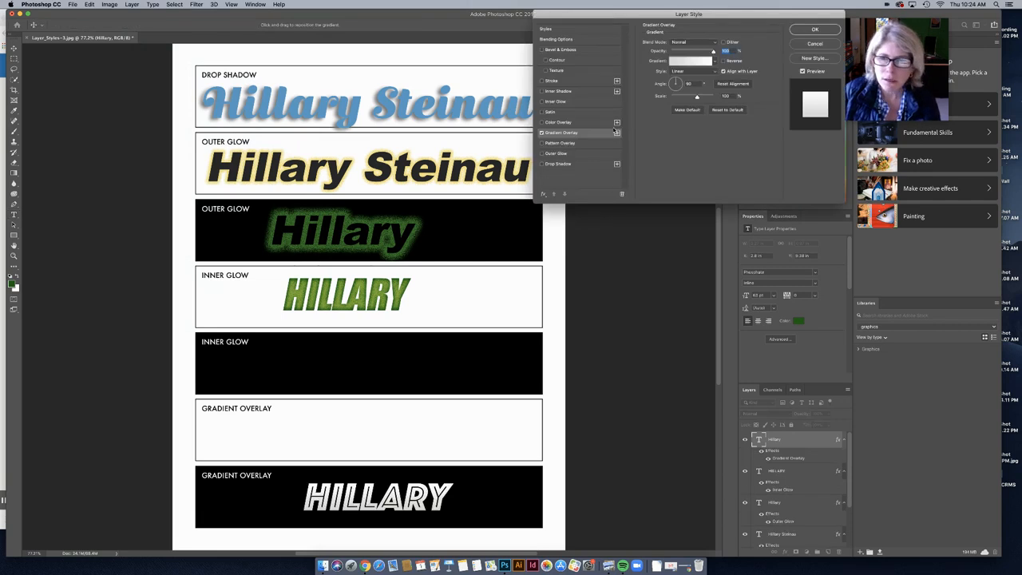
click(677, 61)
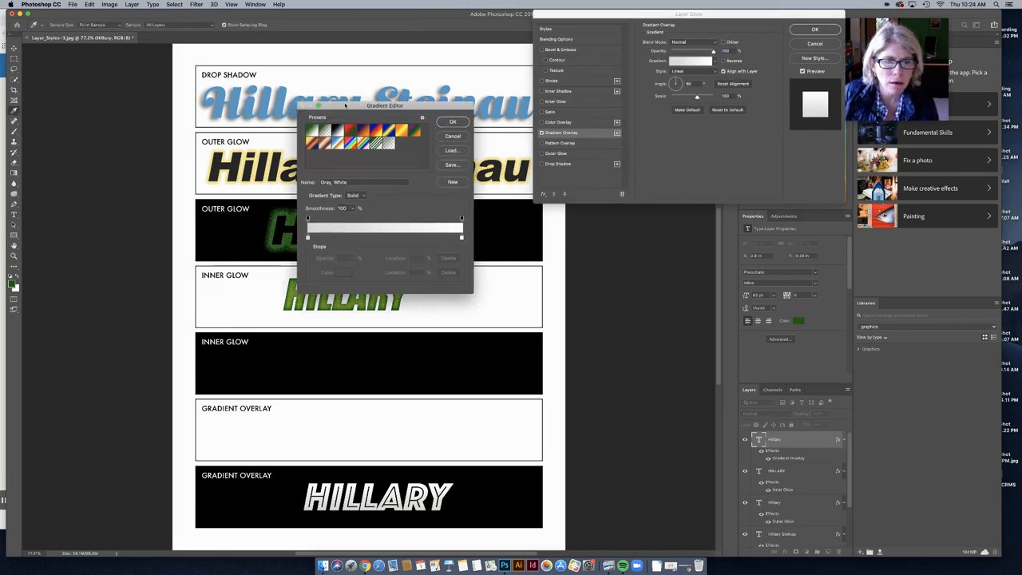
drag(335, 105, 620, 148)
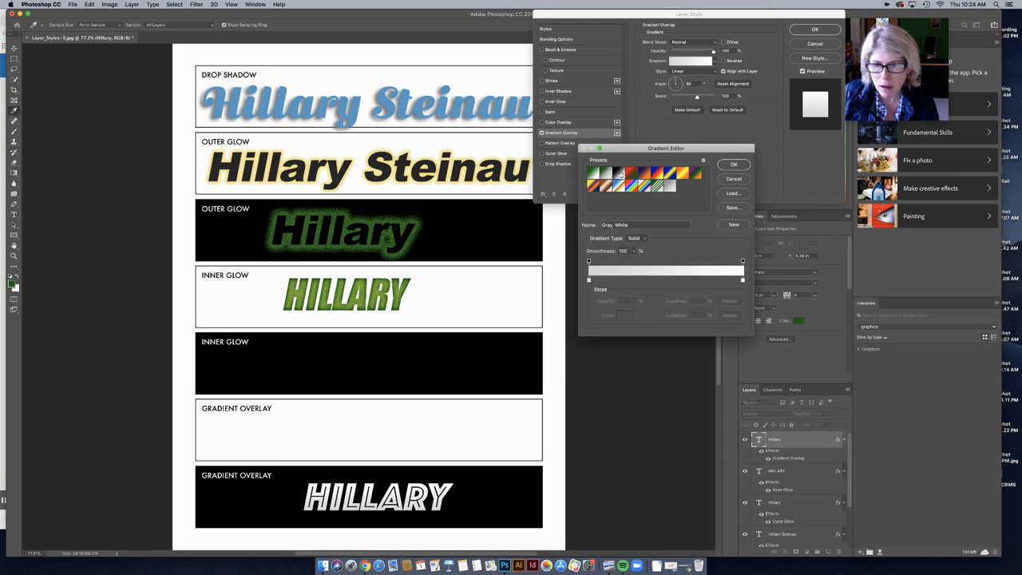
click(618, 173)
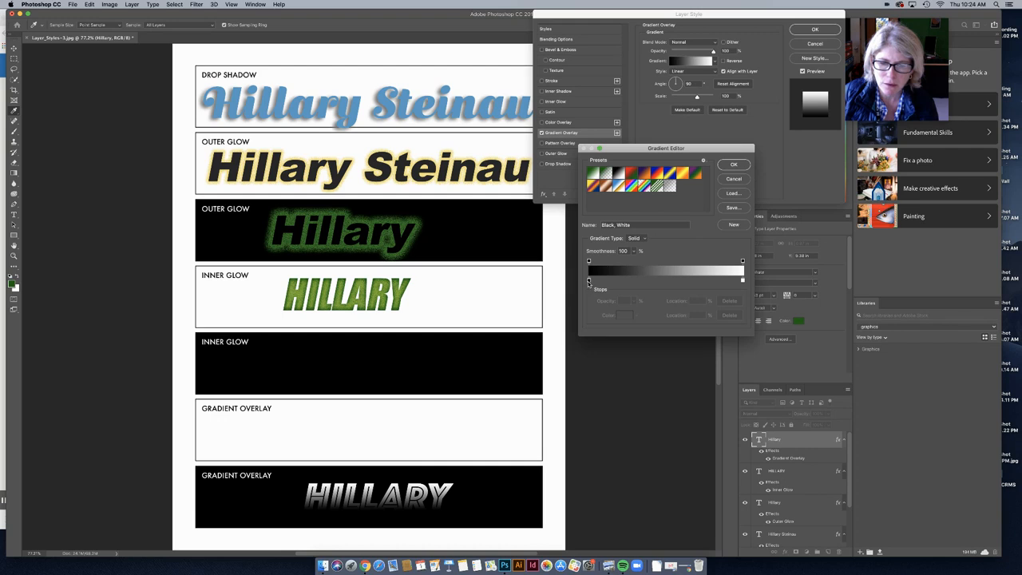
Step: Make the gradient's left colour stop dark blue
click(590, 281)
double_click(590, 282)
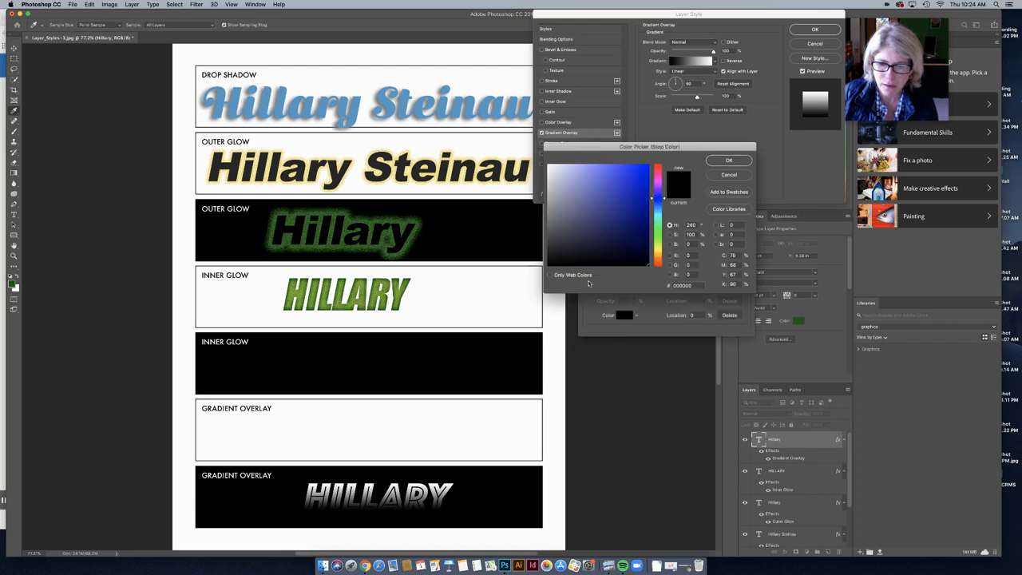
mouse_move(582, 201)
mouse_down()
mouse_move(612, 213)
mouse_move(581, 203)
mouse_move(598, 227)
mouse_up()
click(727, 161)
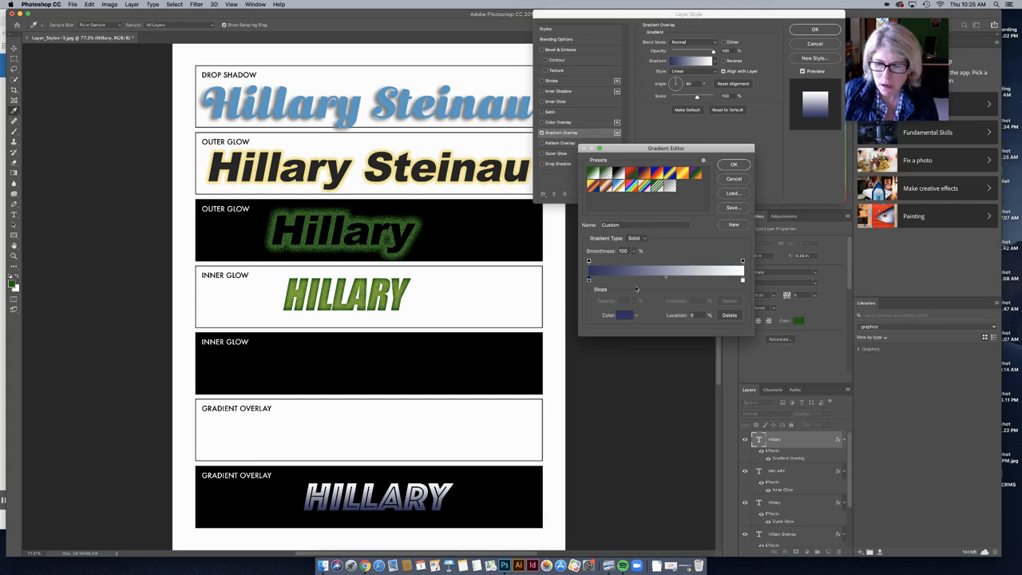
Step: Add an olive colour stop and place it at 50%
click(632, 279)
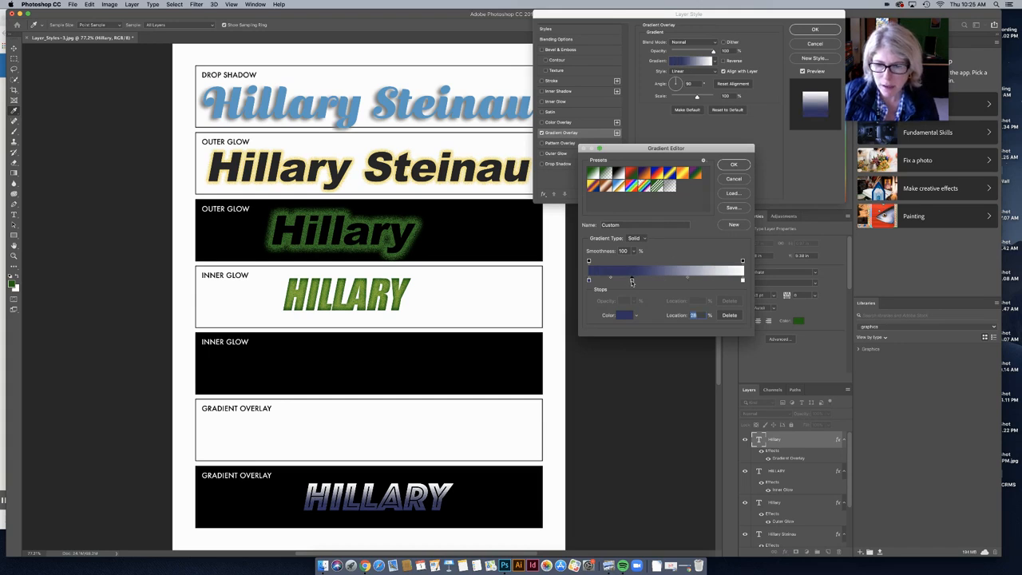
double_click(631, 280)
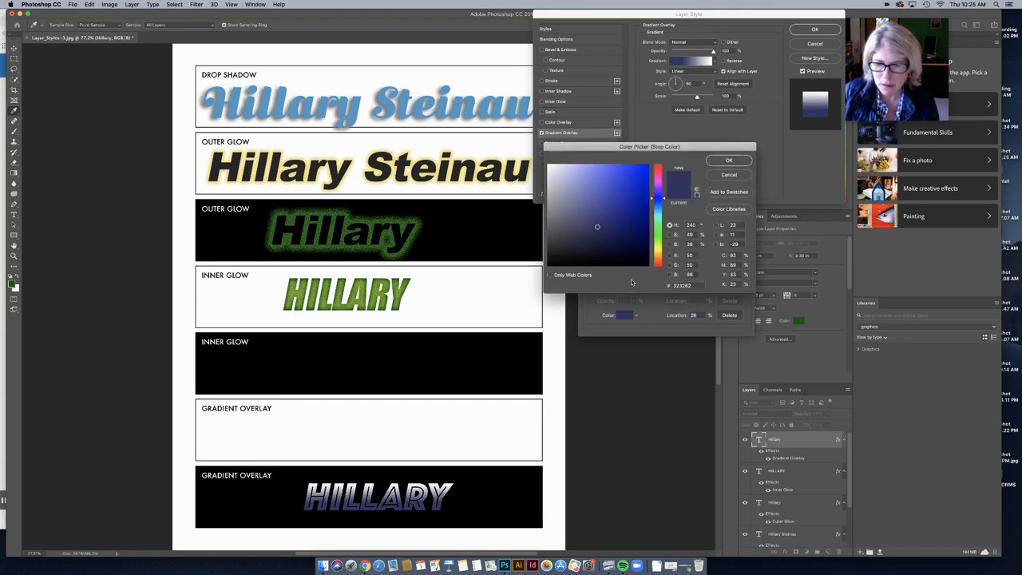
click(659, 247)
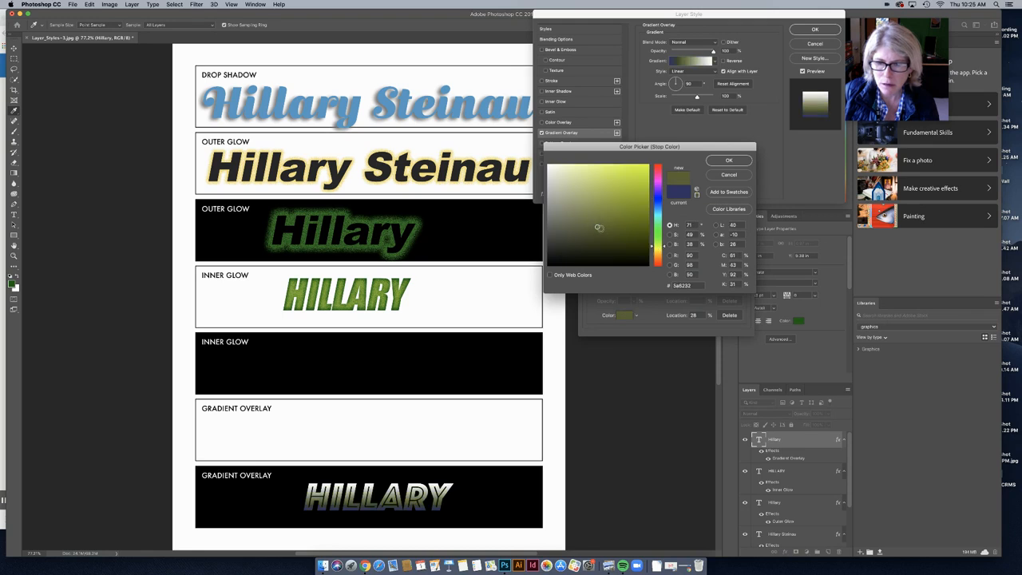
drag(622, 206, 626, 211)
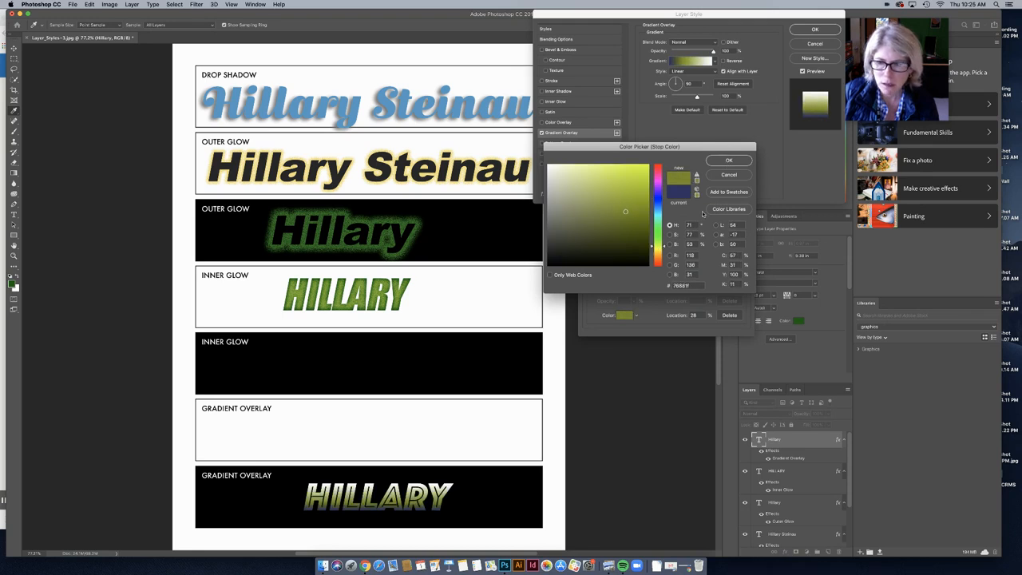
click(729, 160)
mouse_move(632, 281)
mouse_down()
mouse_move(667, 281)
mouse_move(615, 282)
mouse_move(640, 281)
mouse_up()
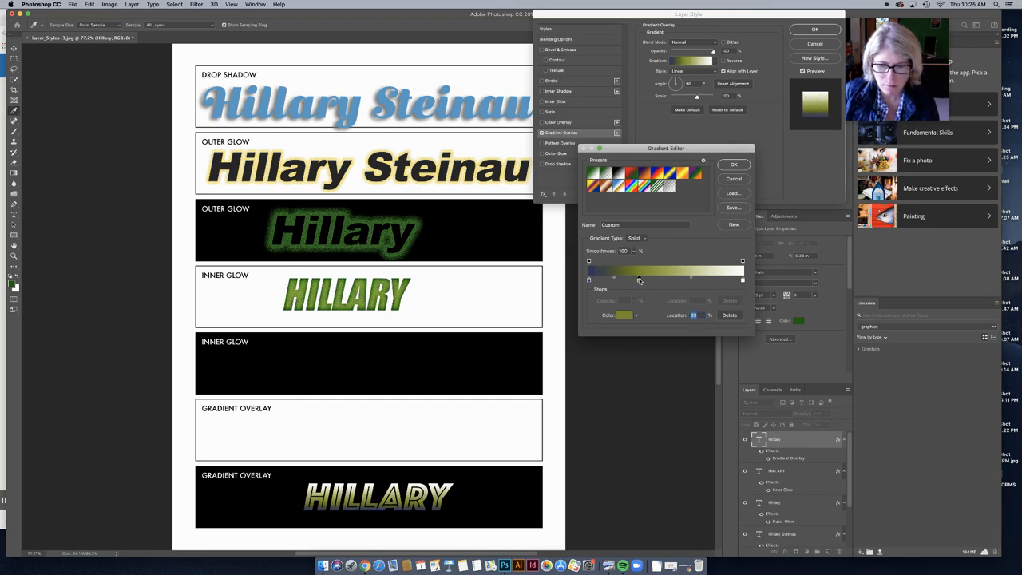
Step: Add a bright blue colour stop at 84% of the gradient
click(718, 280)
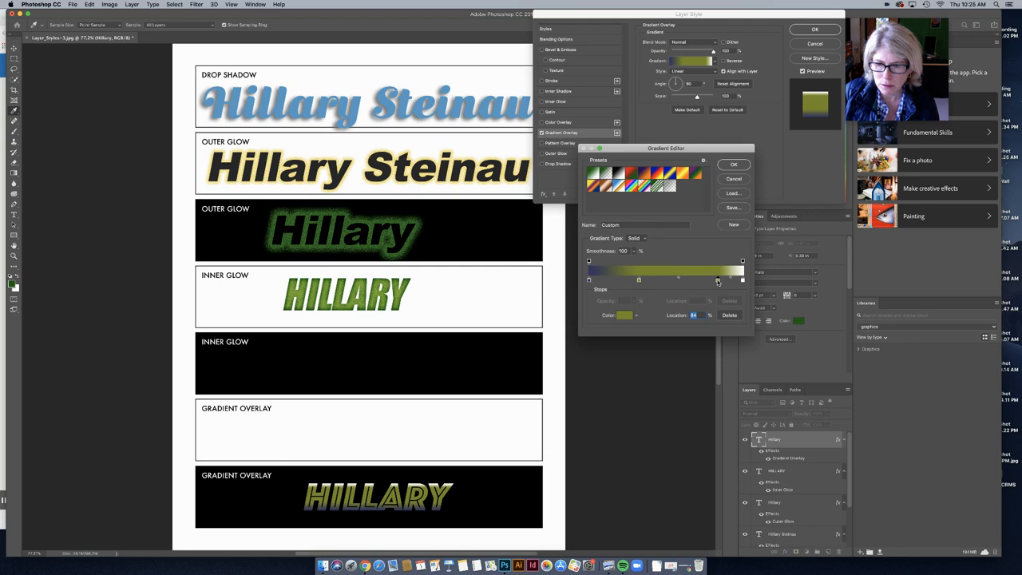
double_click(718, 281)
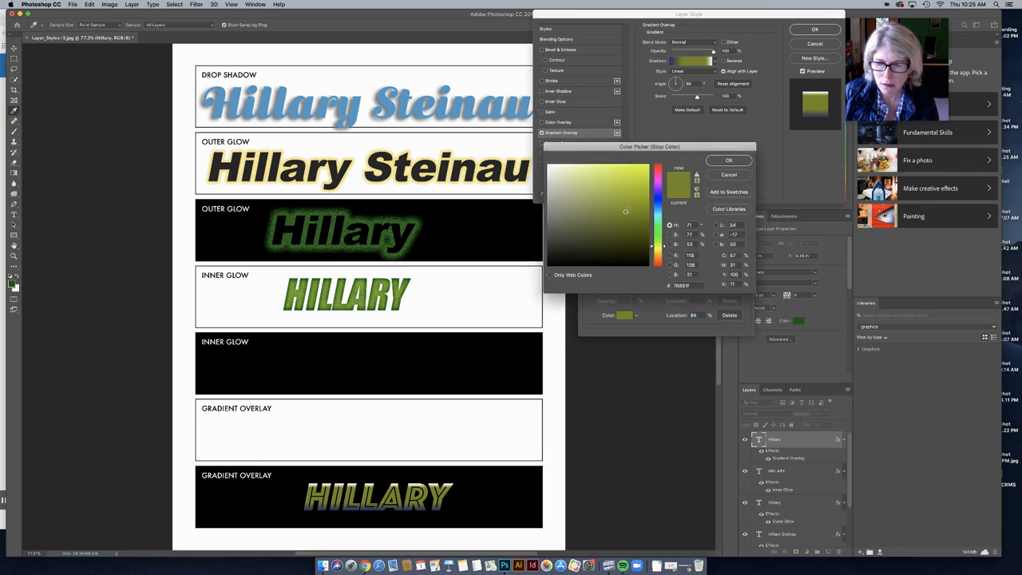
click(657, 205)
drag(654, 205, 654, 200)
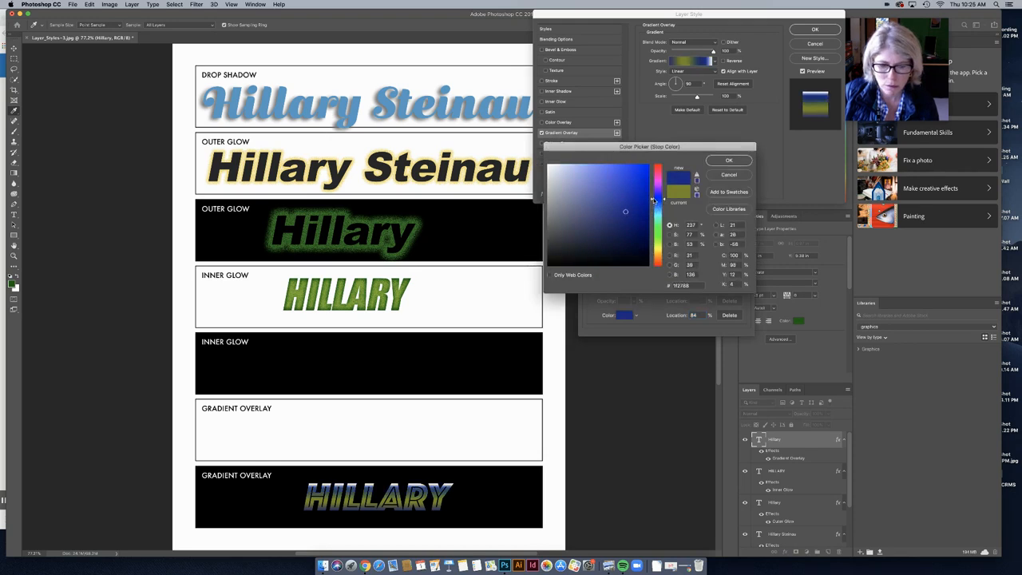
click(628, 186)
click(728, 162)
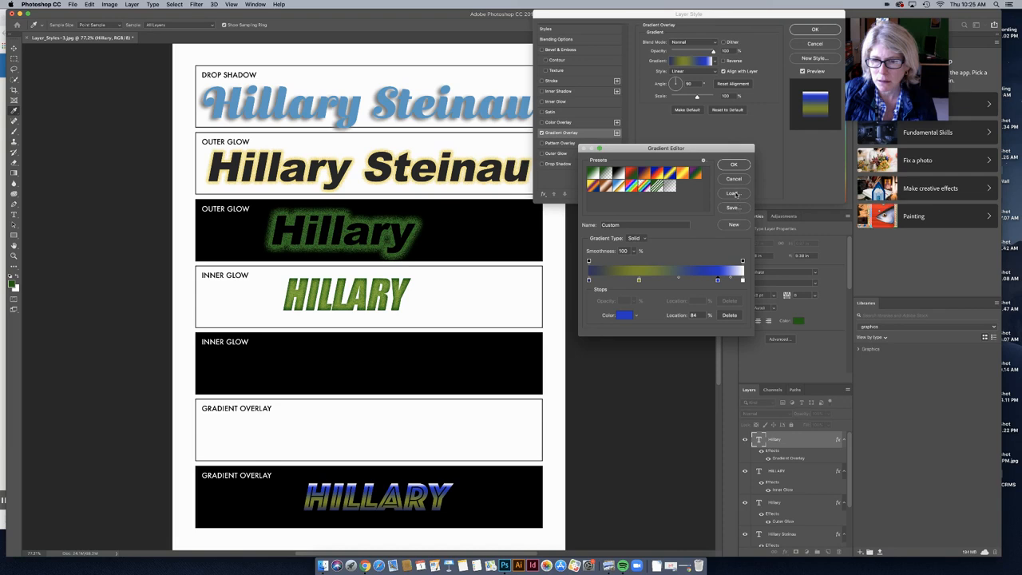
click(735, 194)
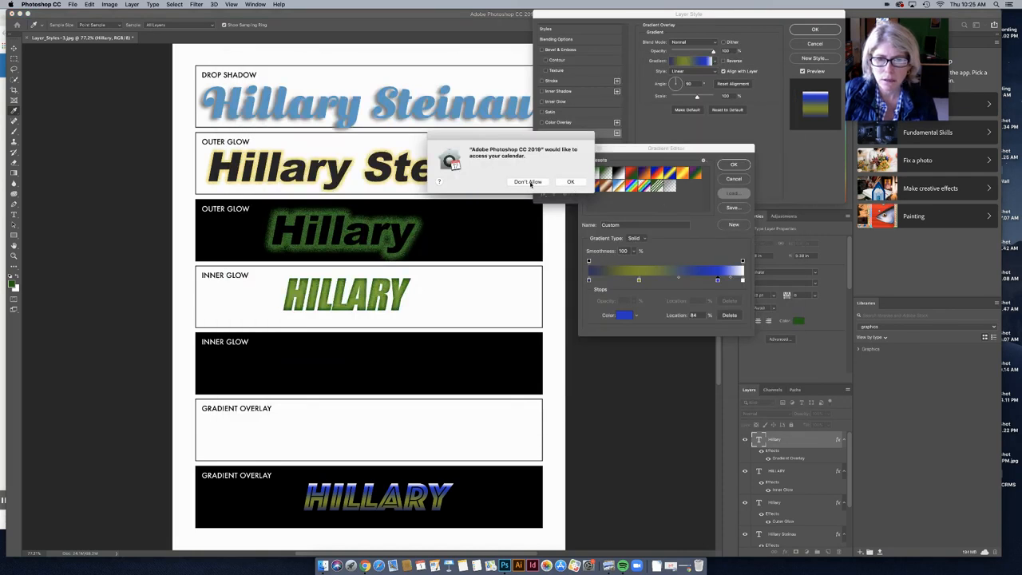
Step: Dismiss the calendar and contacts access requests, cancel loading, and keep the custom gradient
click(568, 183)
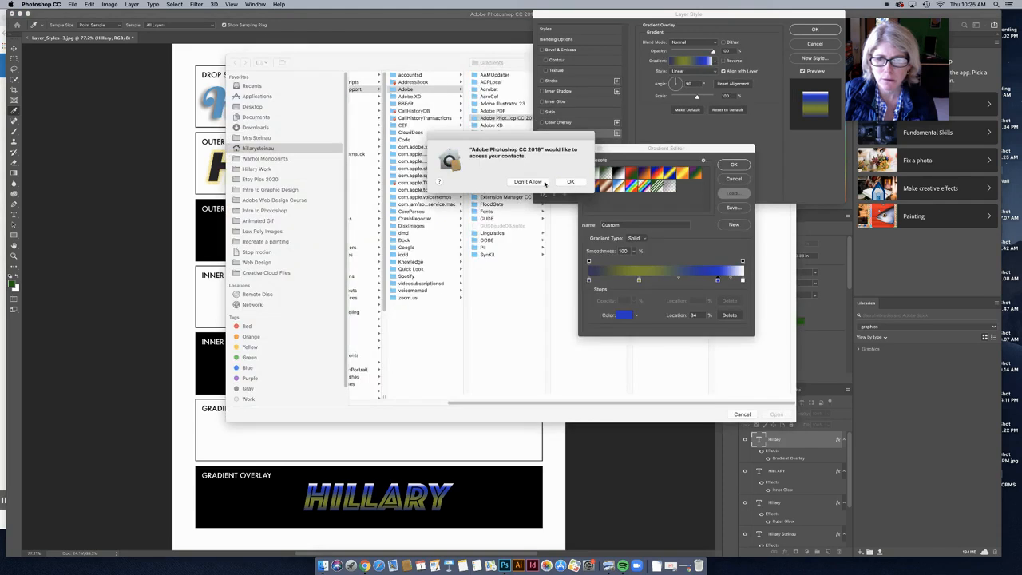
click(541, 183)
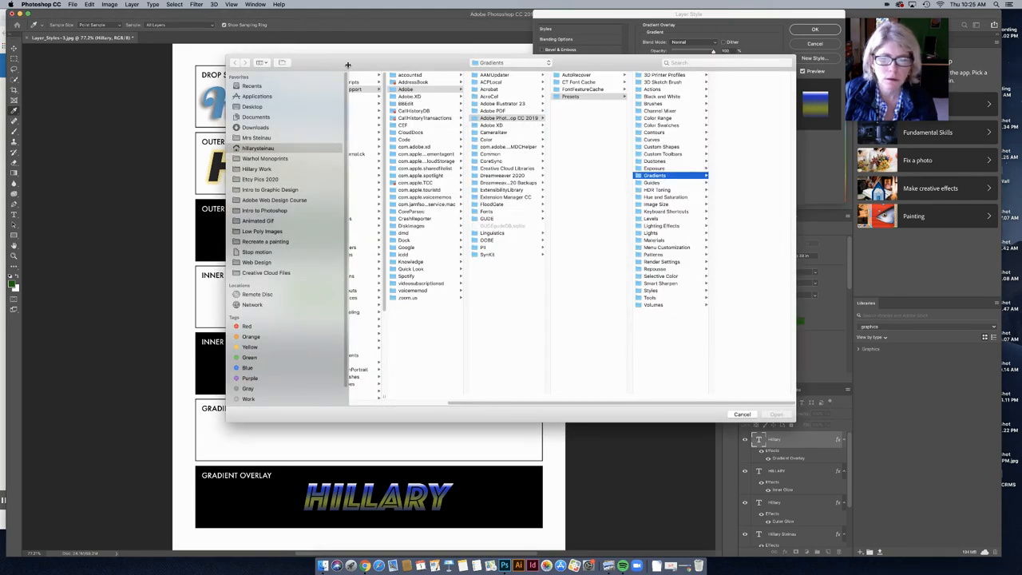
click(742, 414)
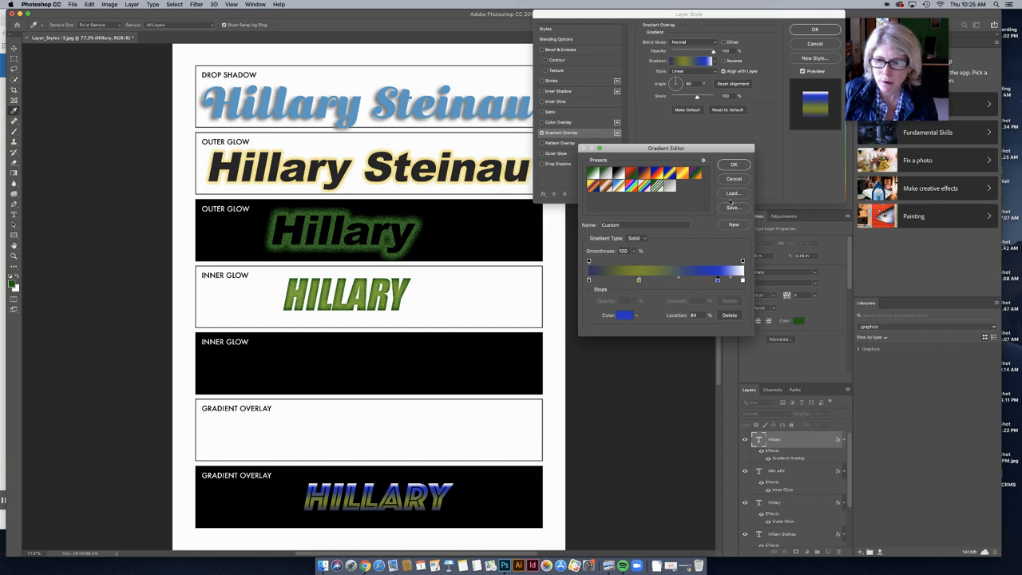
click(735, 164)
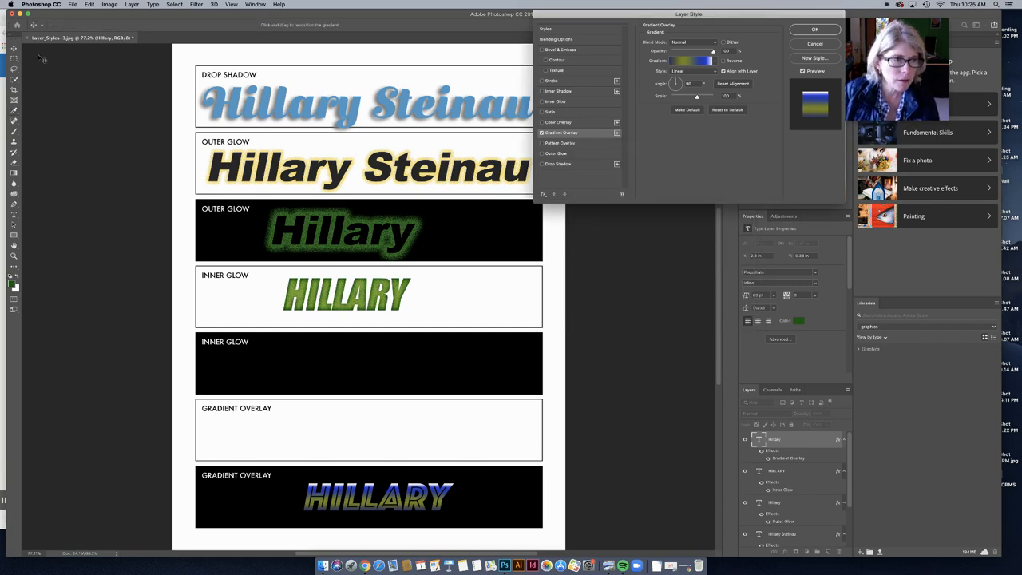
Step: Shift the gradient upward inside HILLARY, then return to Schoology's 10/1 Class Thursday folder
drag(389, 490, 389, 483)
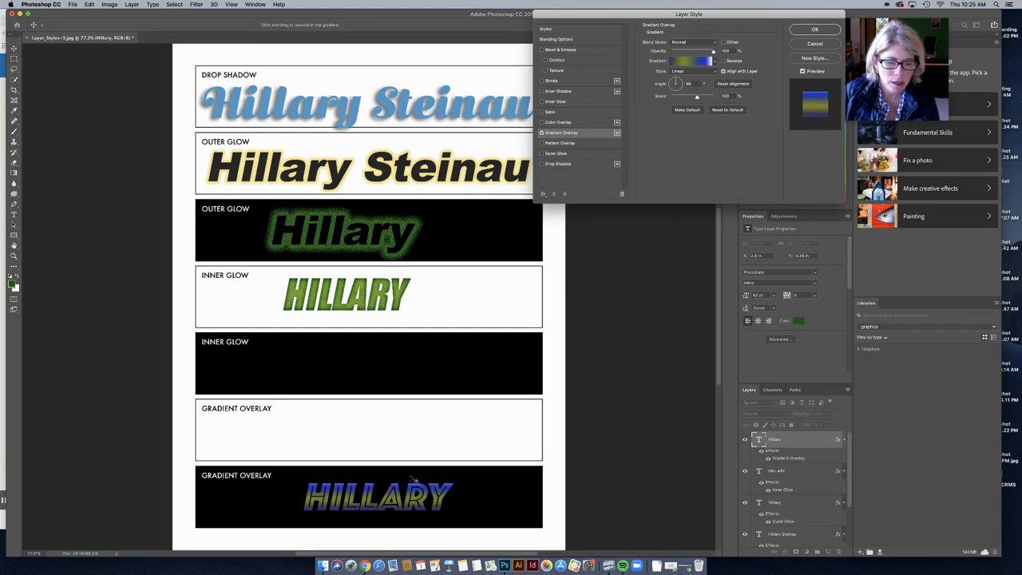
click(365, 566)
click(334, 95)
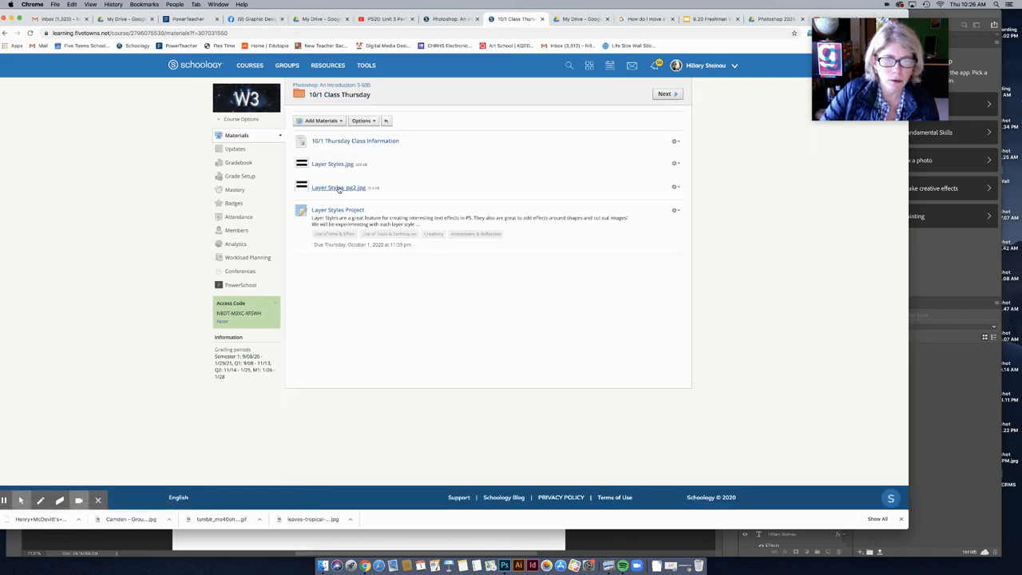
Step: Open Layer Styles_pg2.jpg and move Chrome down to reveal Photoshop behind it
click(340, 189)
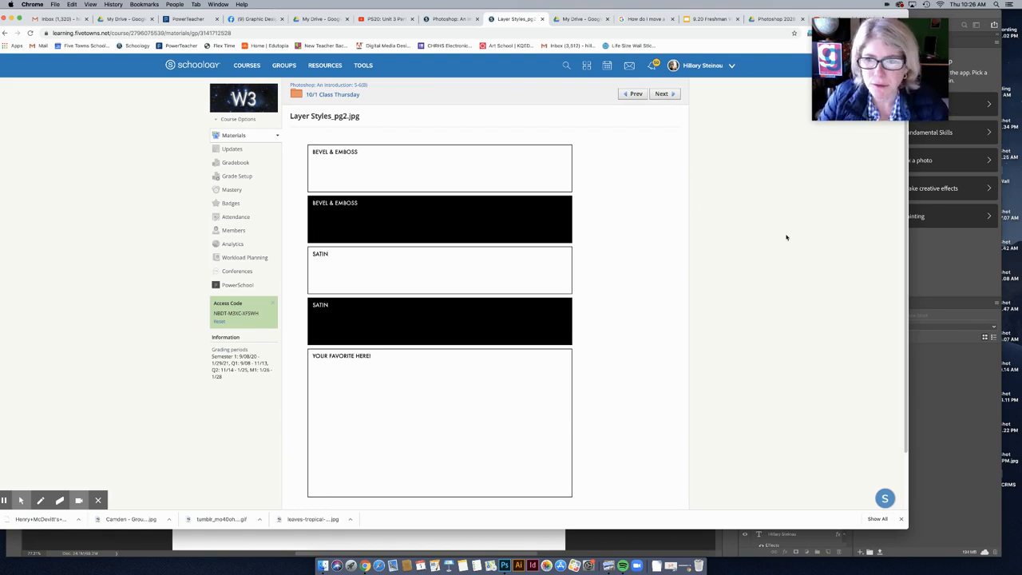
click(846, 61)
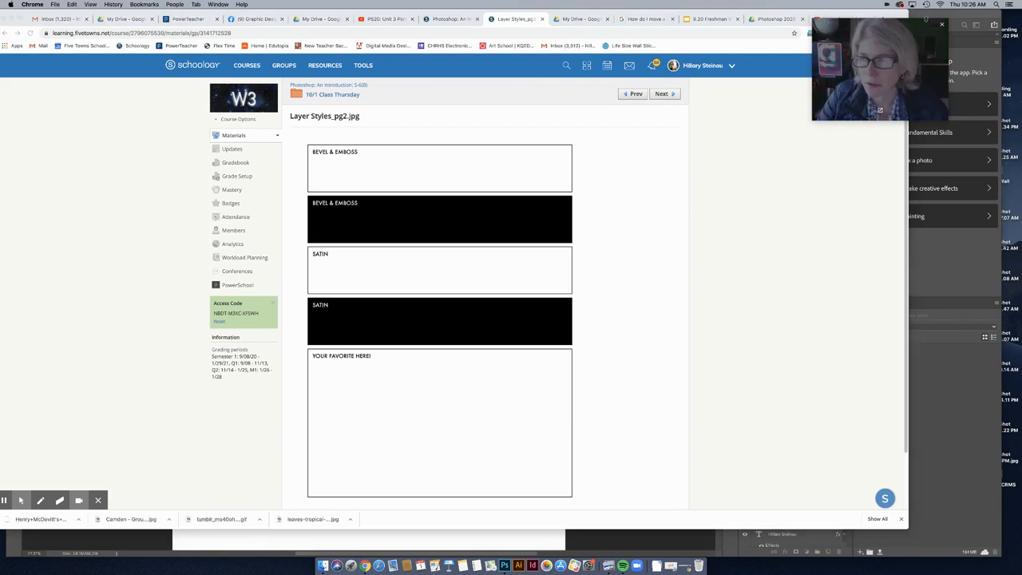
click(891, 13)
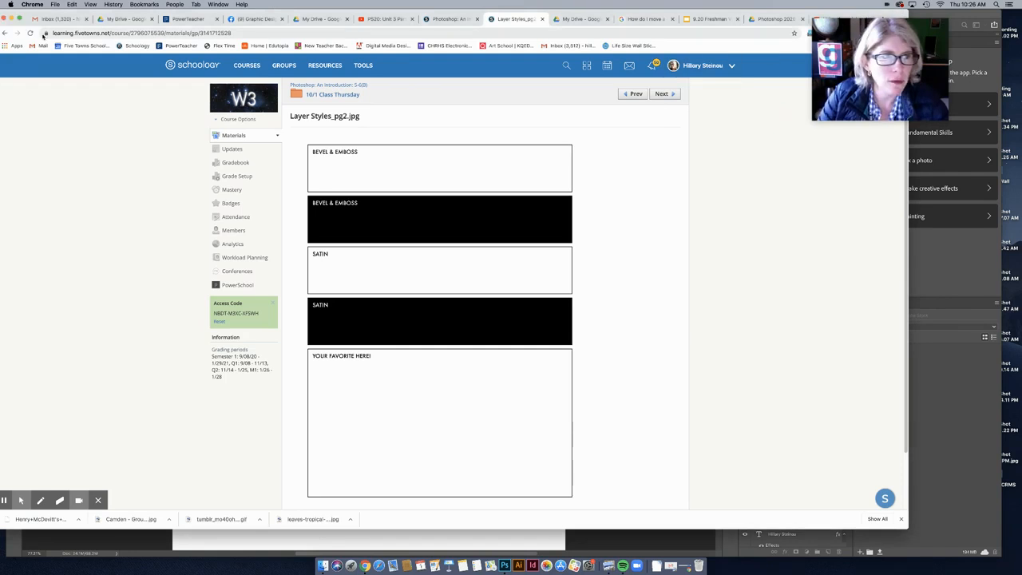
drag(13, 25, 22, 140)
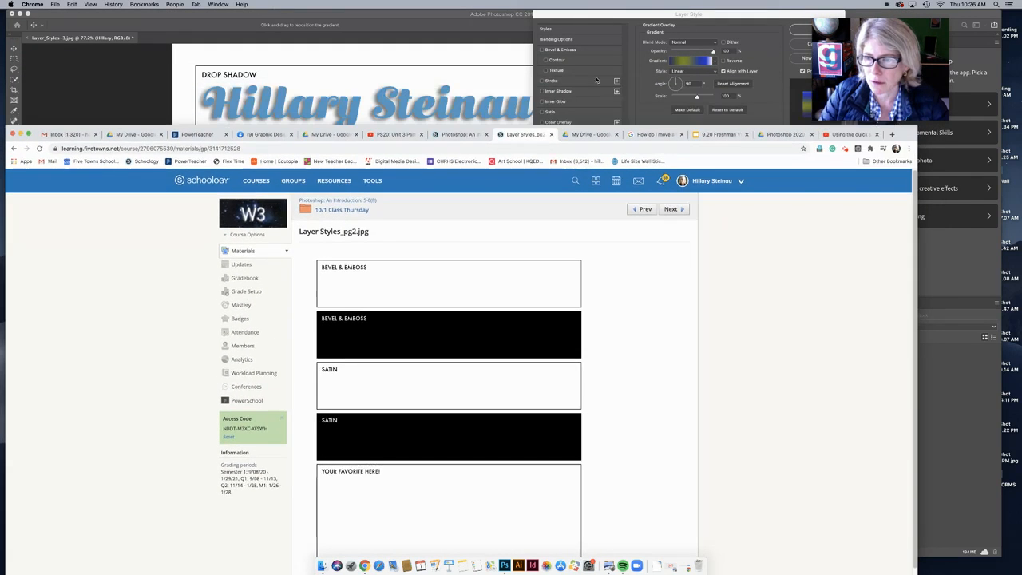